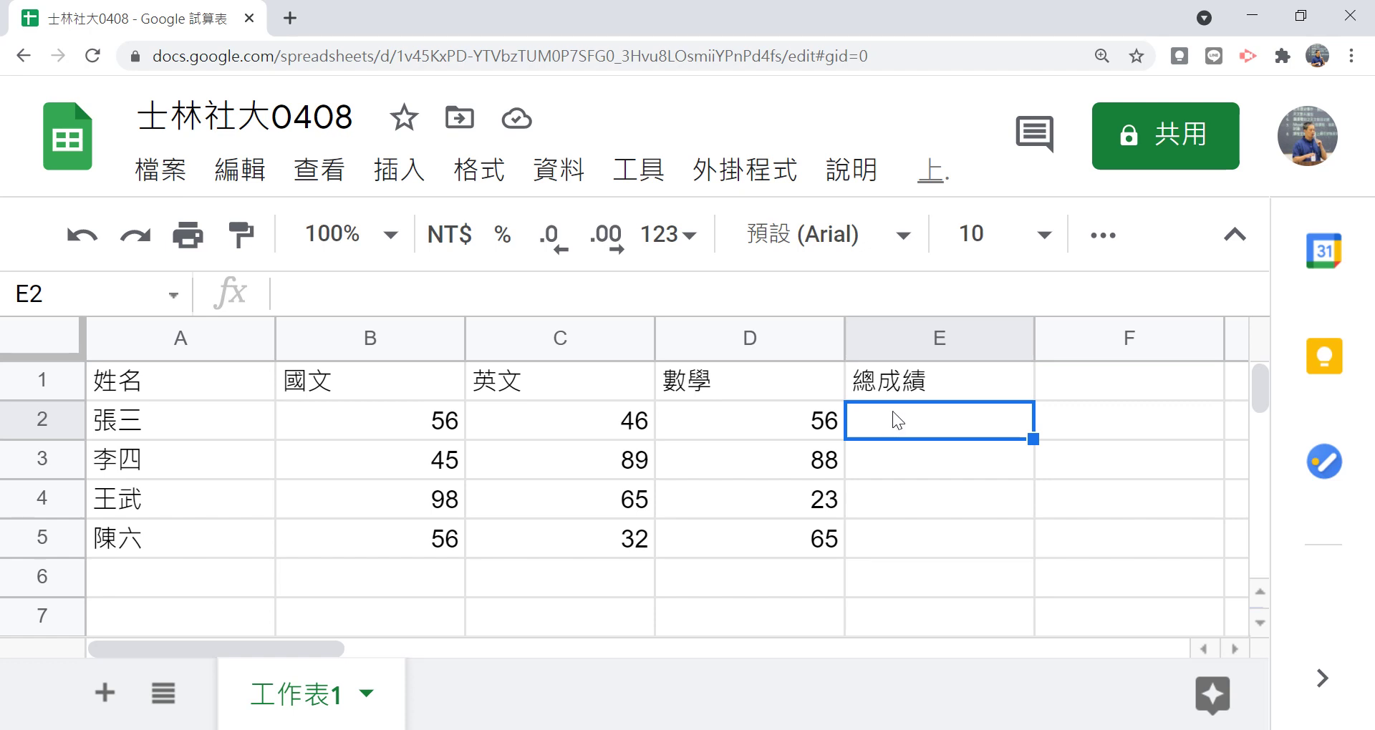
# Type = in E2 under 總成績 to begin the first student's total formula.
pyautogui.write('=')
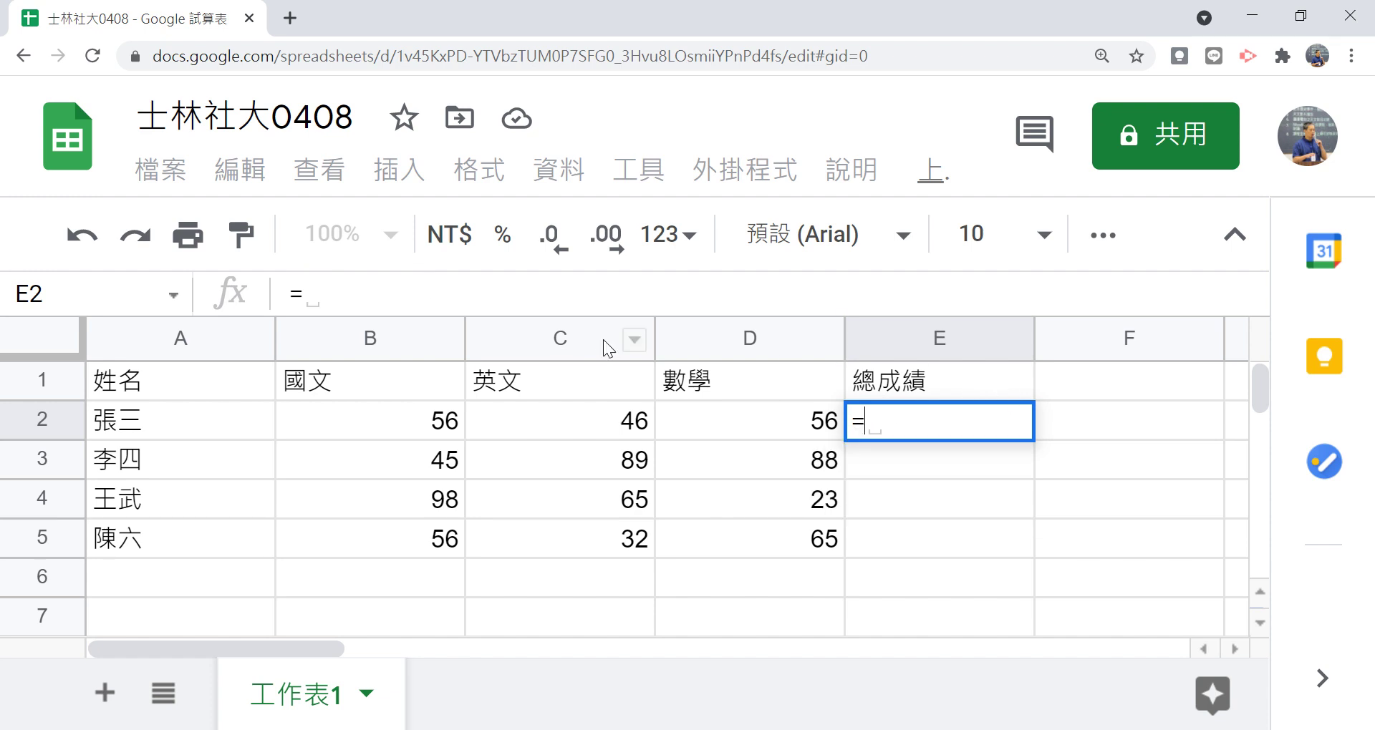
# Complete E2 as =B2+C2+D2 for a total of 158, declining the autofill suggestion.
pyautogui.click(422, 425)
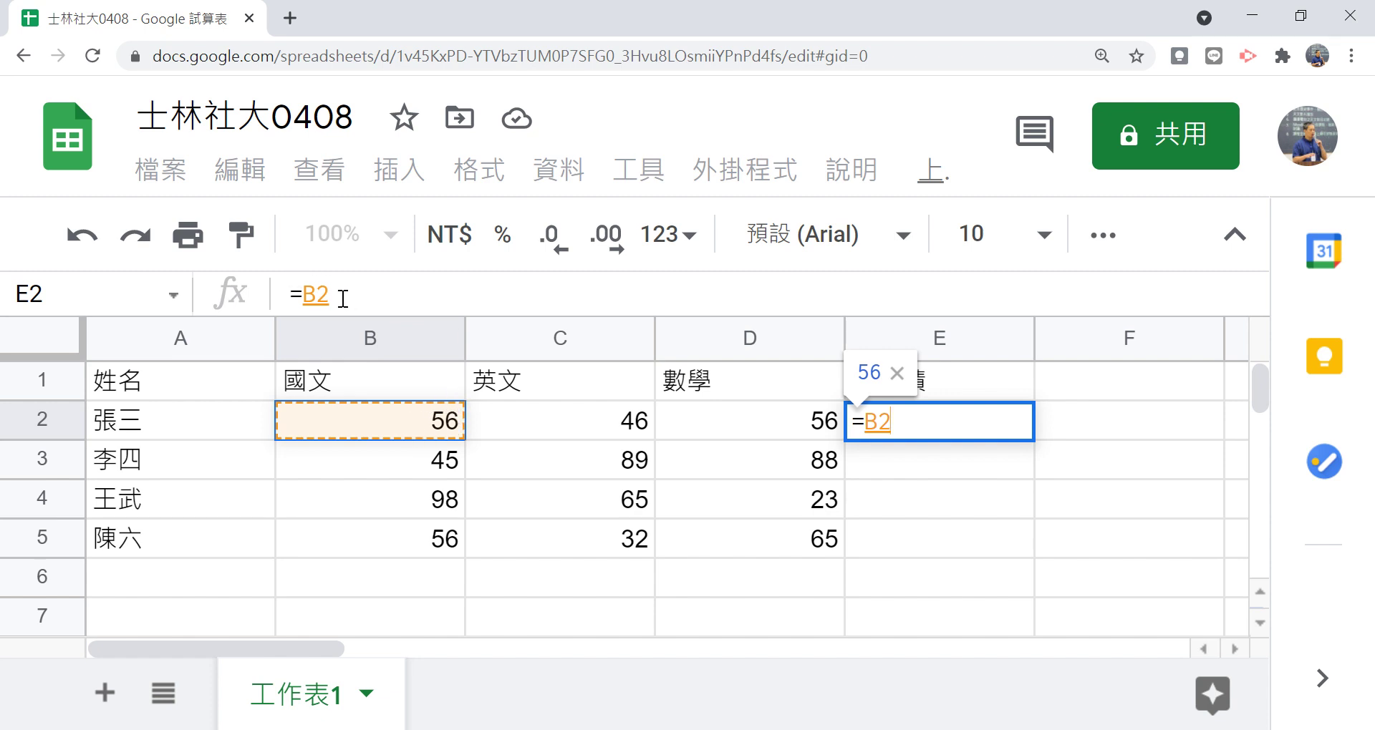
pyautogui.write('+')
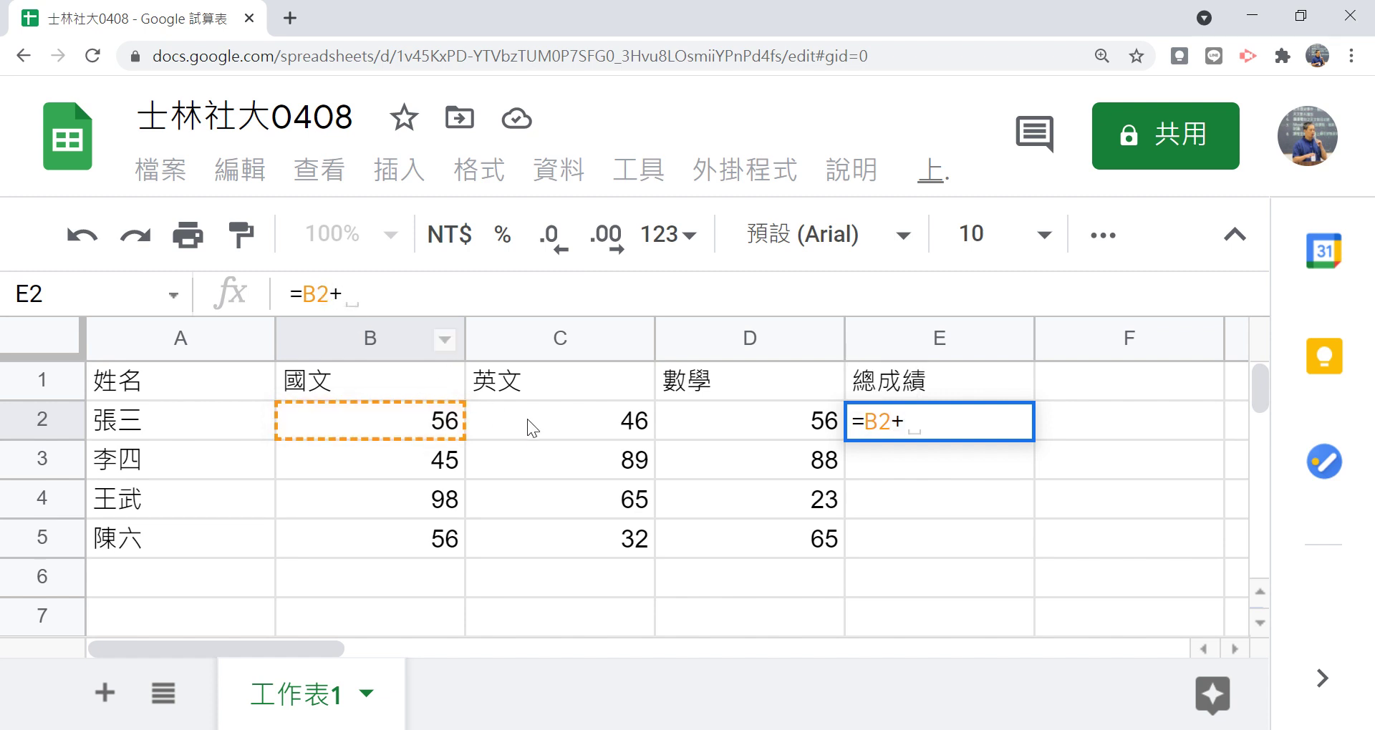
pyautogui.click(546, 422)
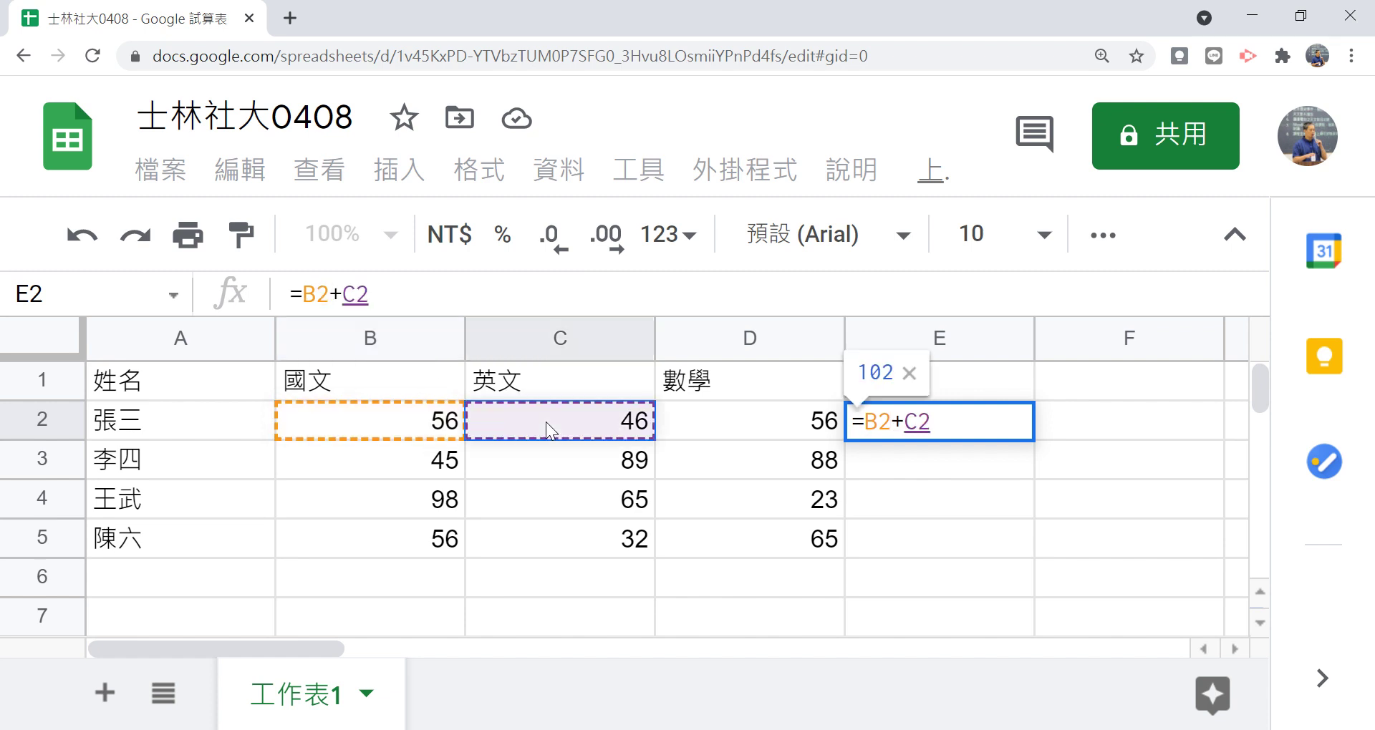
pyautogui.write('+')
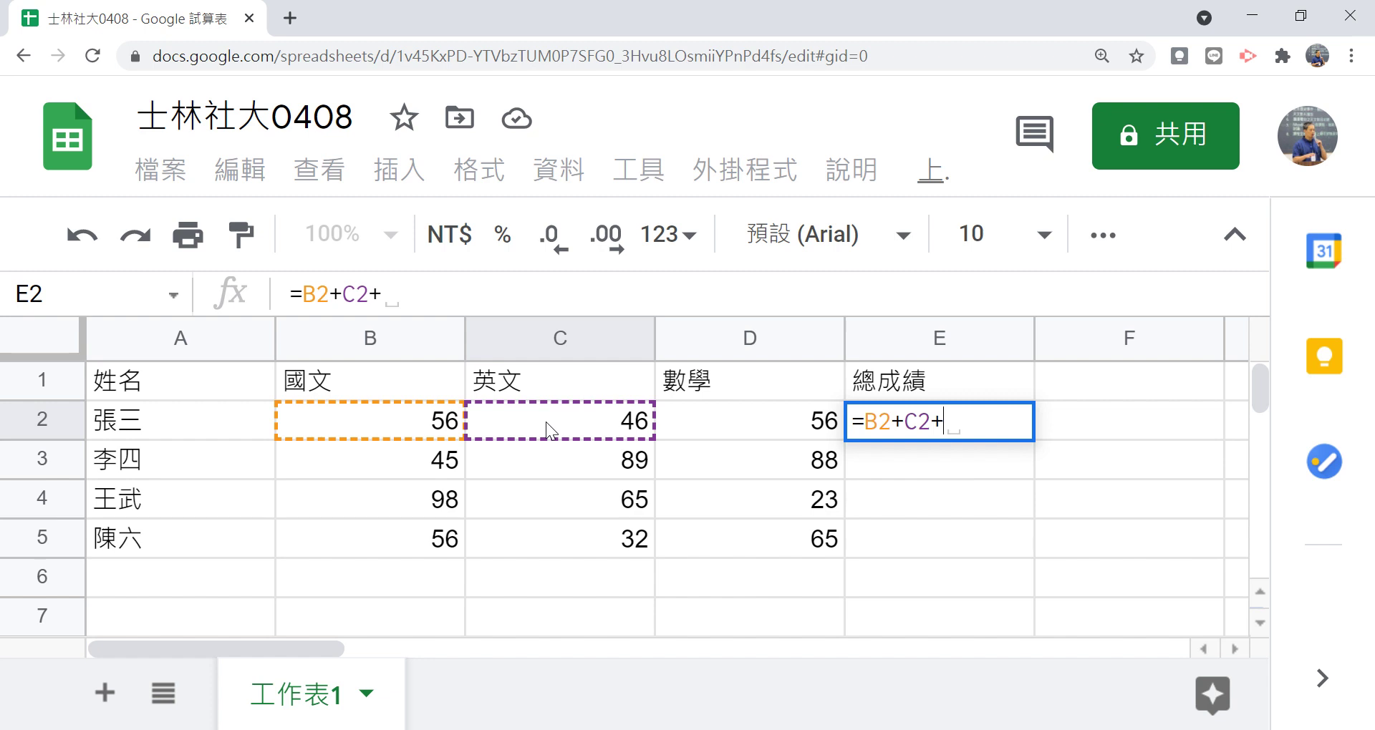
pyautogui.click(777, 417)
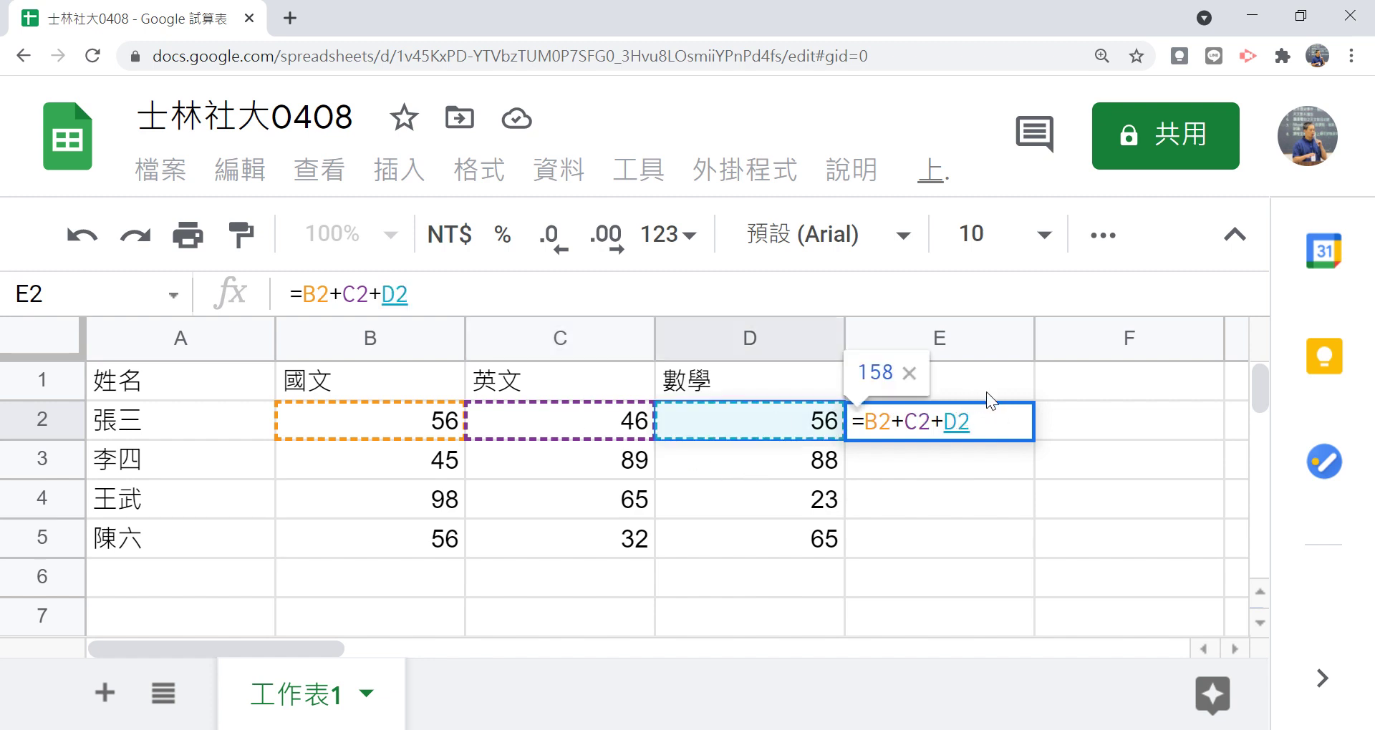
pyautogui.press('Return')
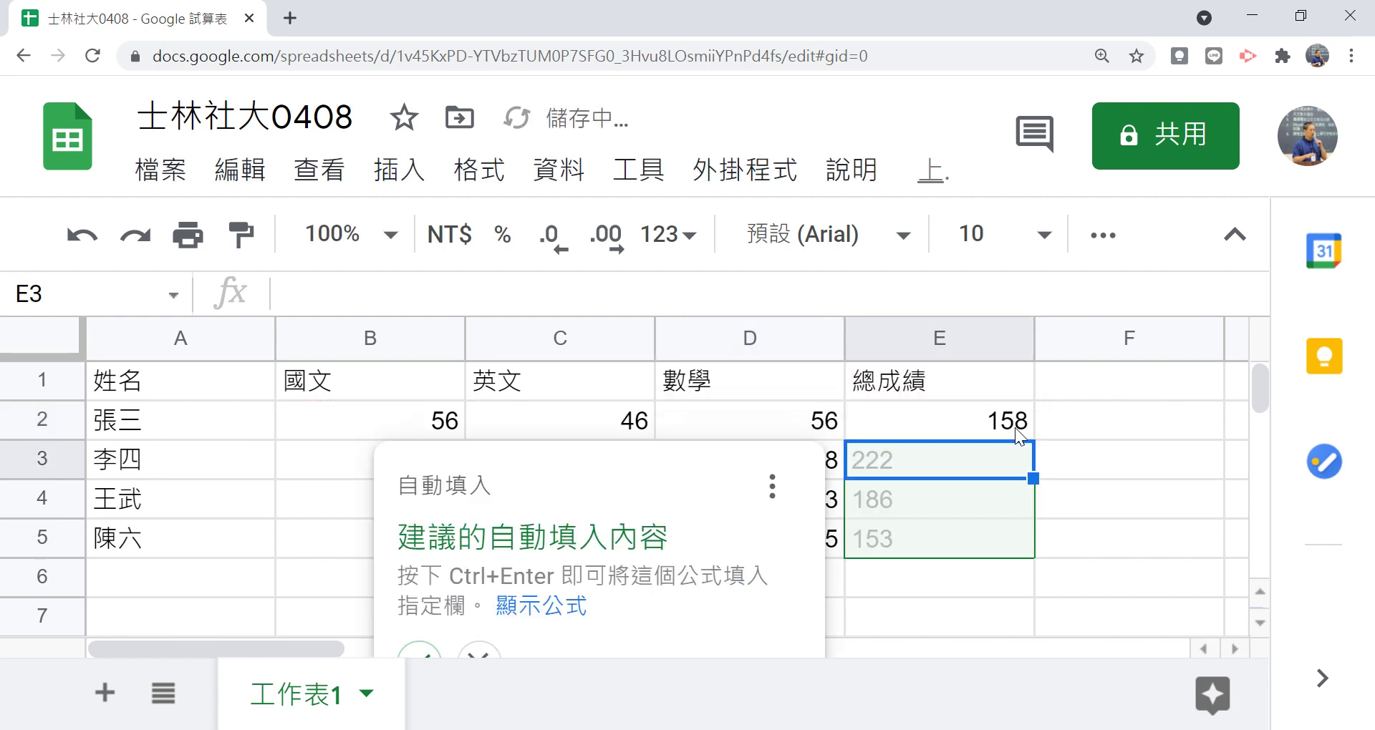
pyautogui.click(1048, 422)
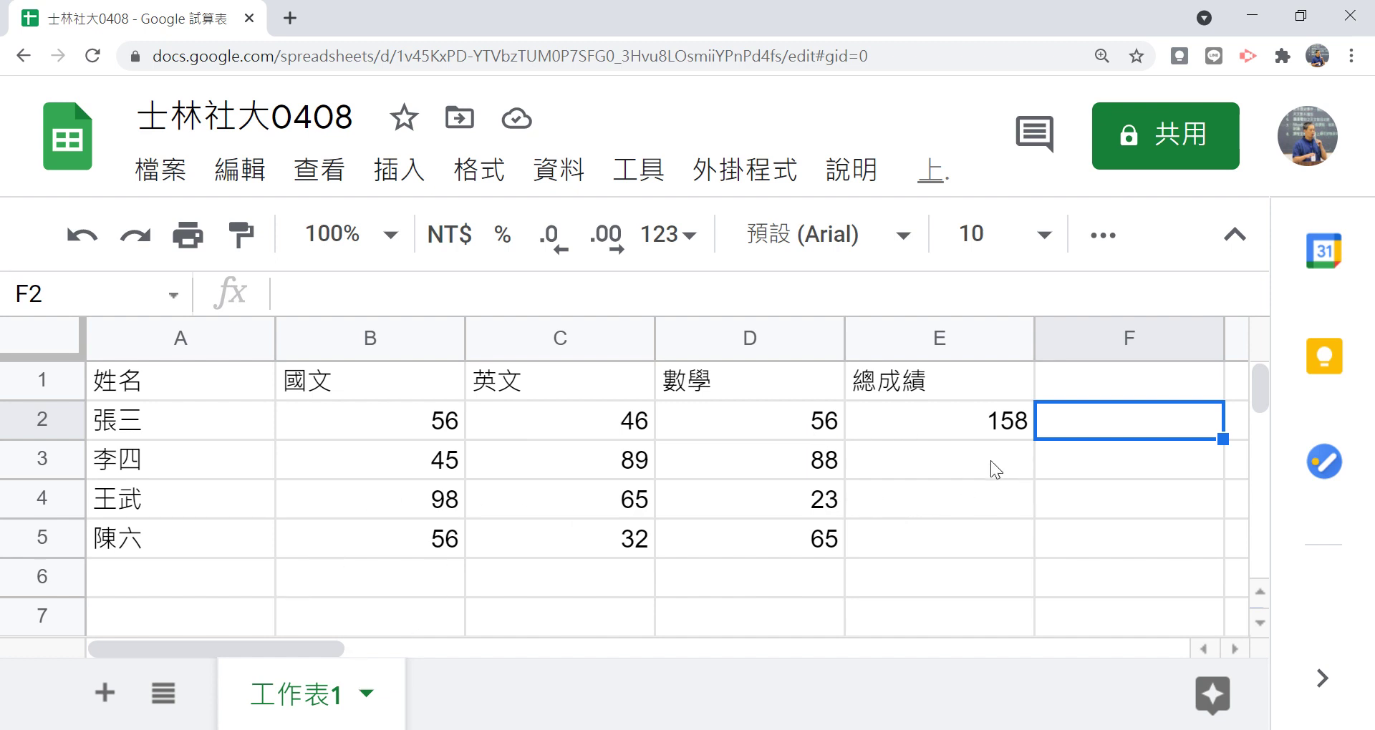
# Enter =B3+C3=D3 in E3, which mistakenly shows FALSE.
pyautogui.click(918, 462)
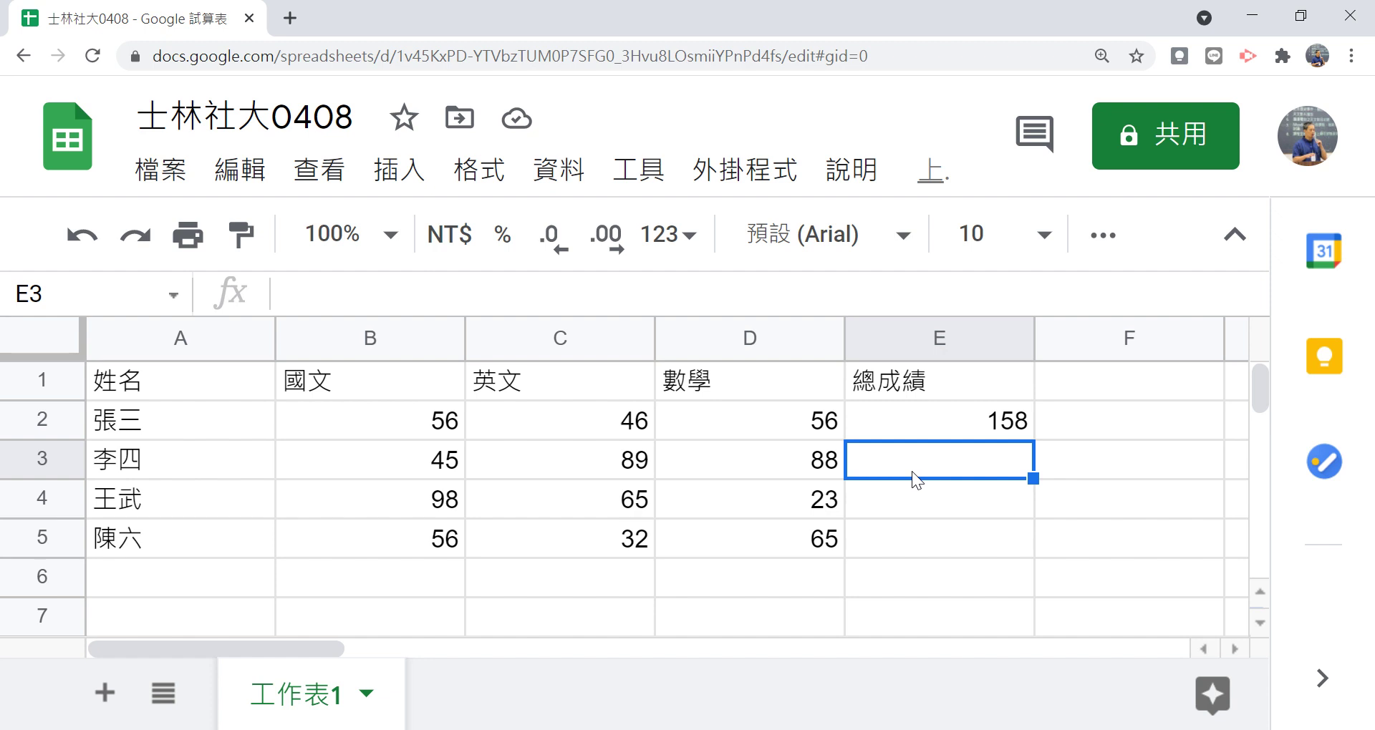
pyautogui.doubleClick(912, 471)
pyautogui.write('=')
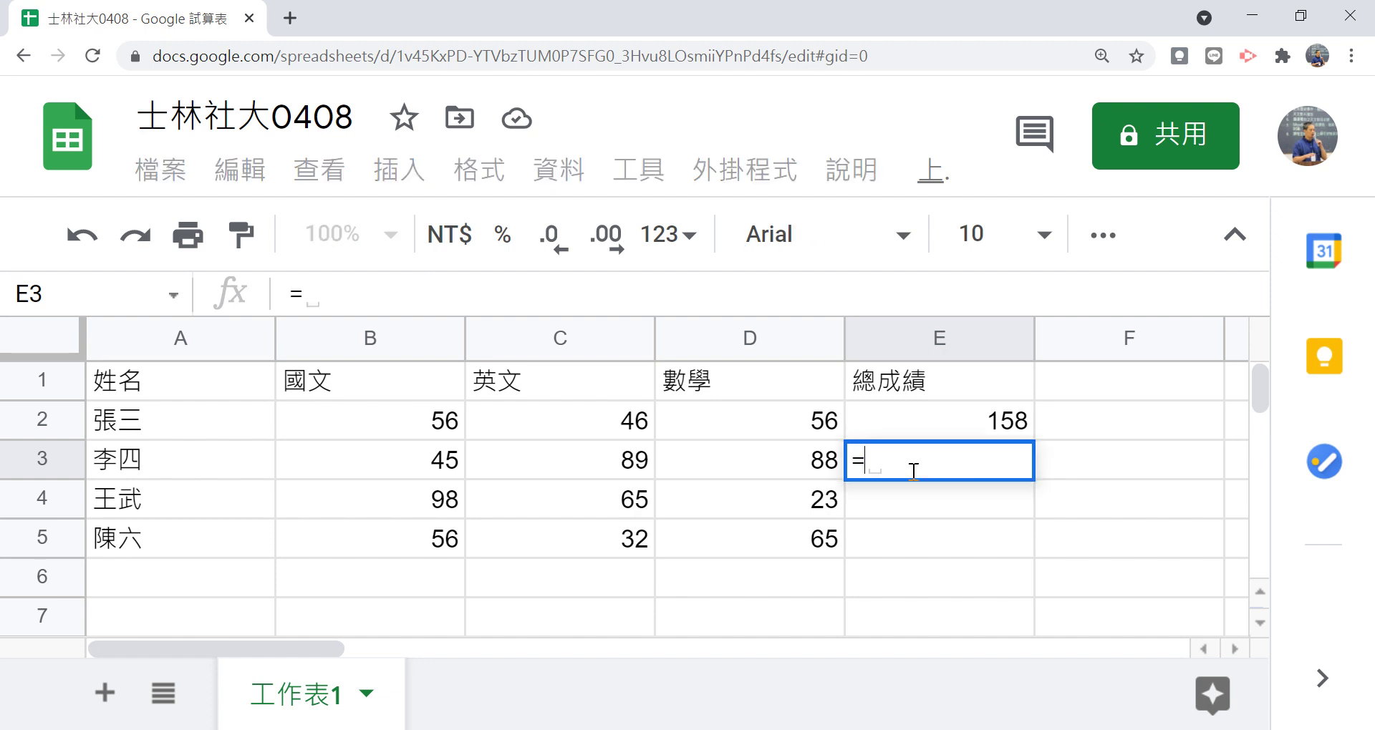
pyautogui.click(438, 461)
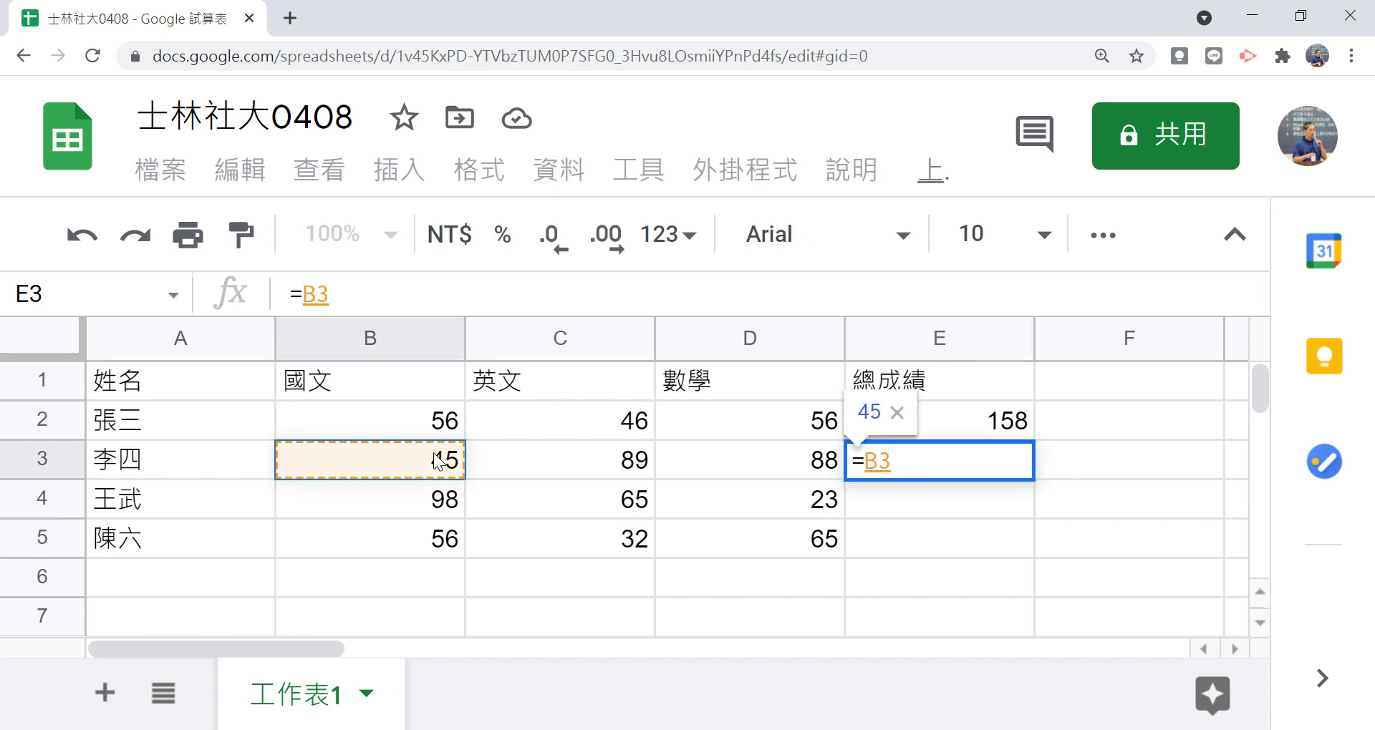
pyautogui.write('+')
pyautogui.click(612, 457)
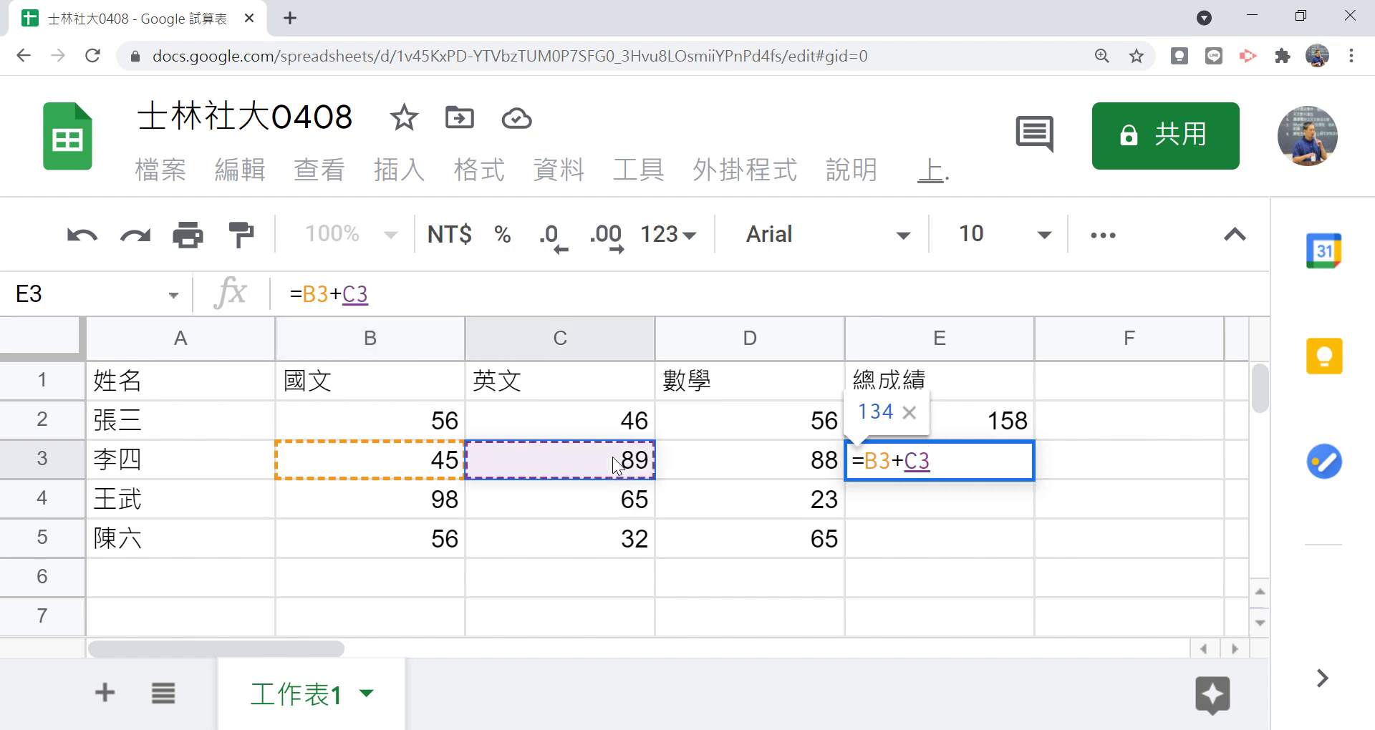
pyautogui.write('=')
pyautogui.click(710, 475)
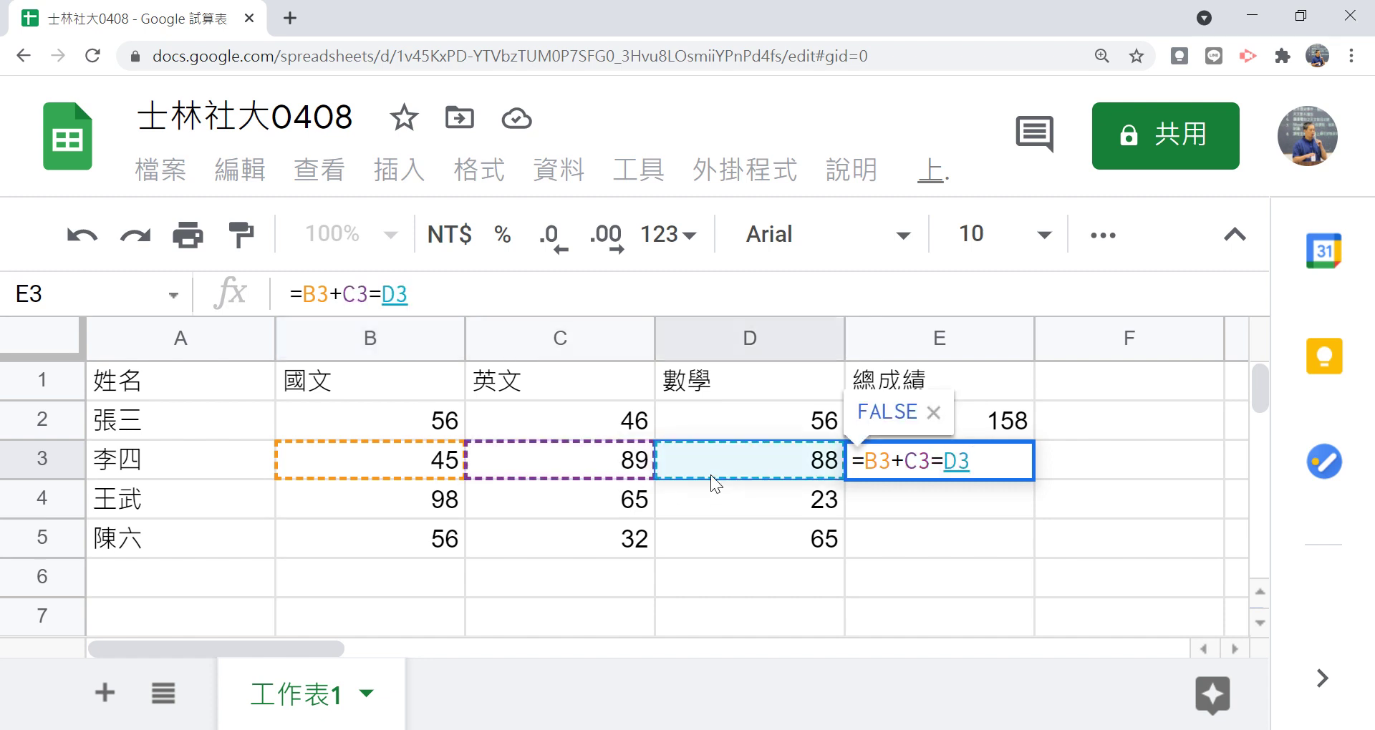
pyautogui.press('Return')
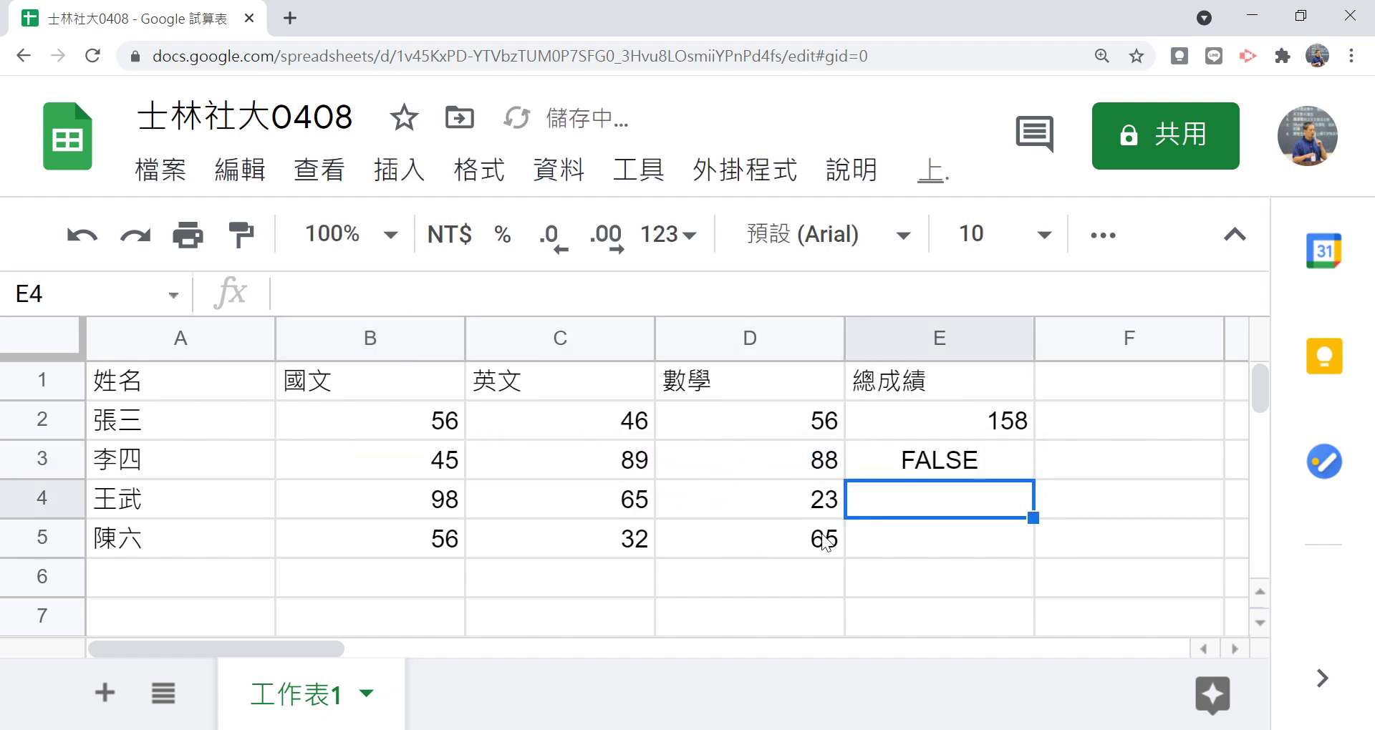
# Correct E3's formula to =B3+C3+D3 so it shows 222.
pyautogui.click(926, 467)
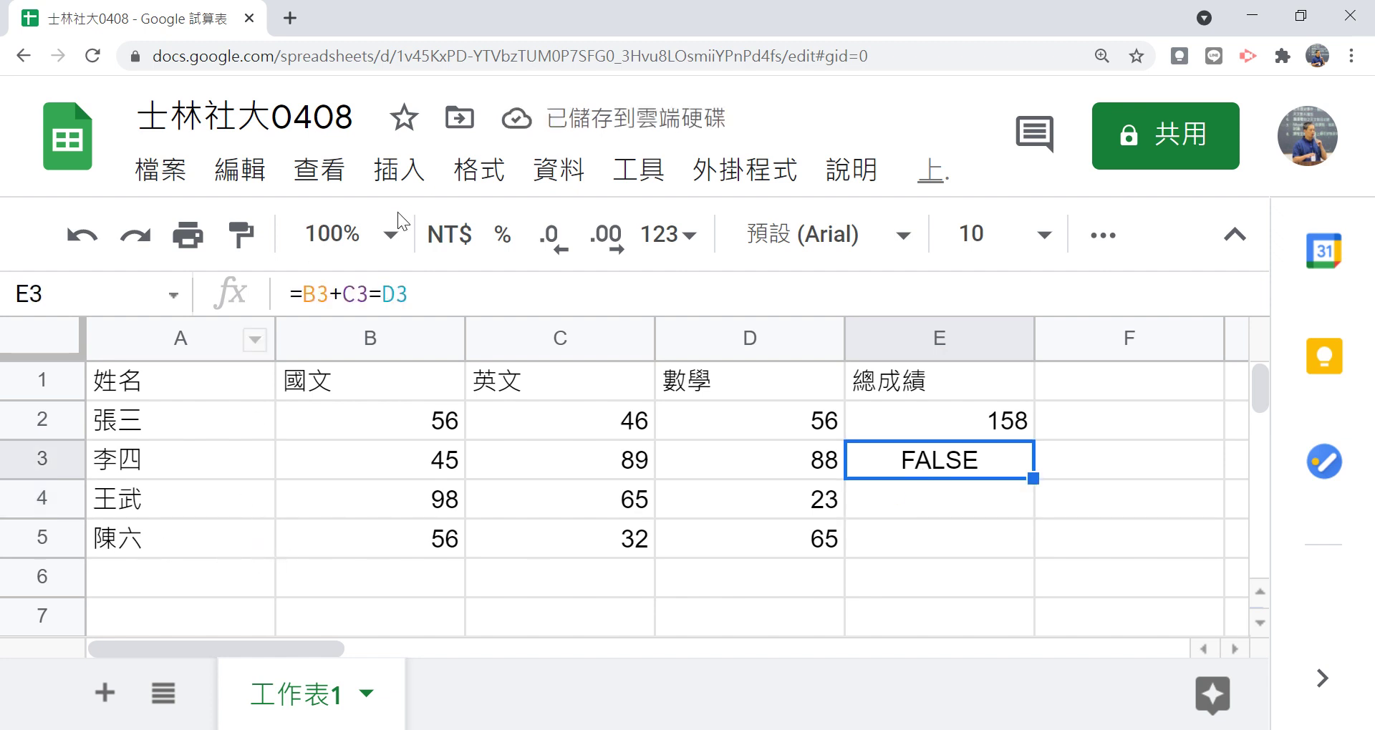
pyautogui.doubleClick(376, 293)
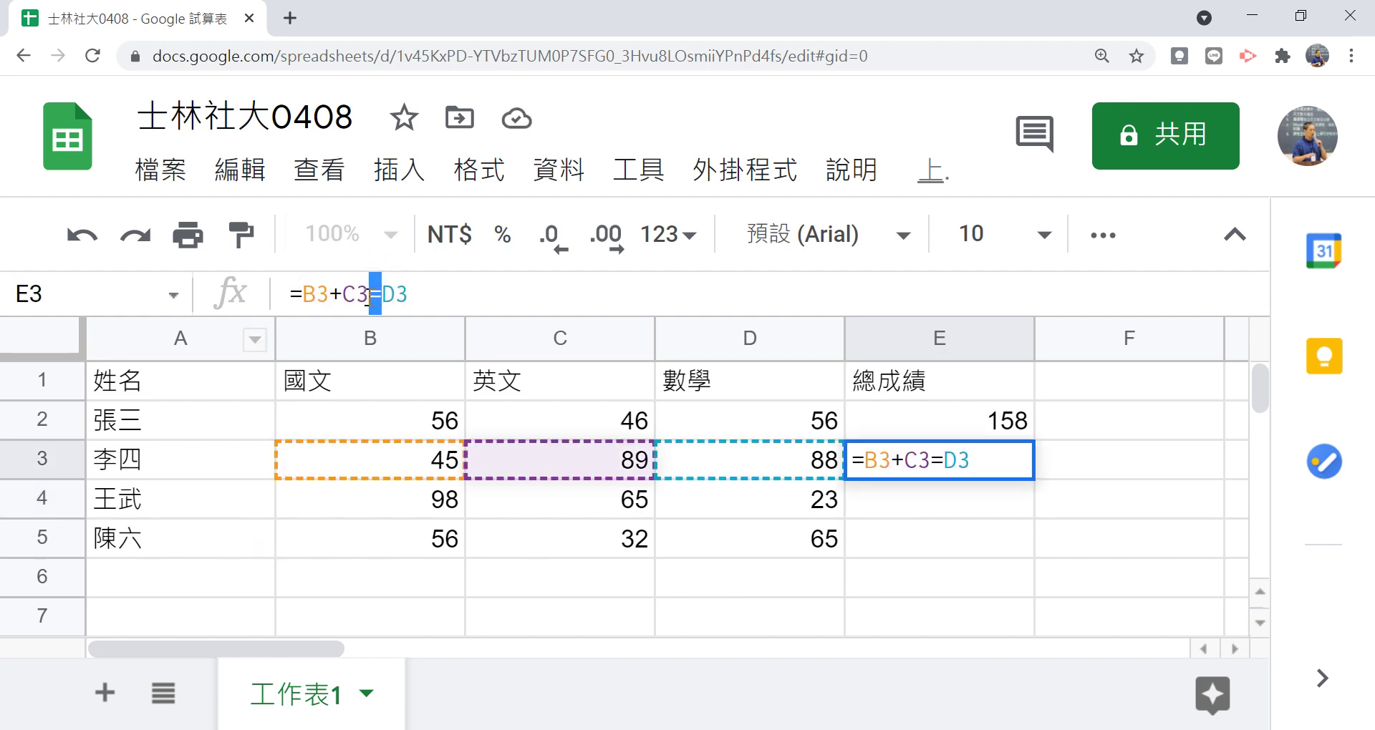
pyautogui.write('+')
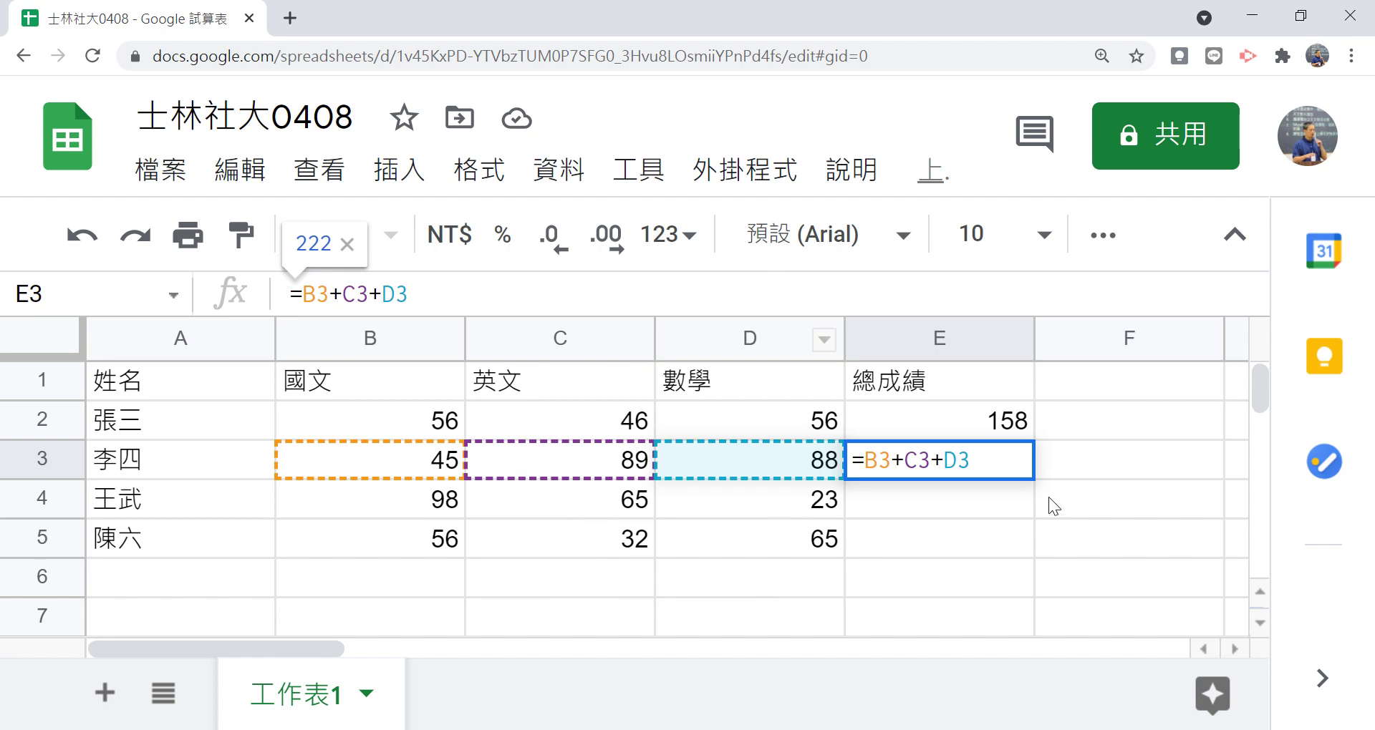
pyautogui.press('Return')
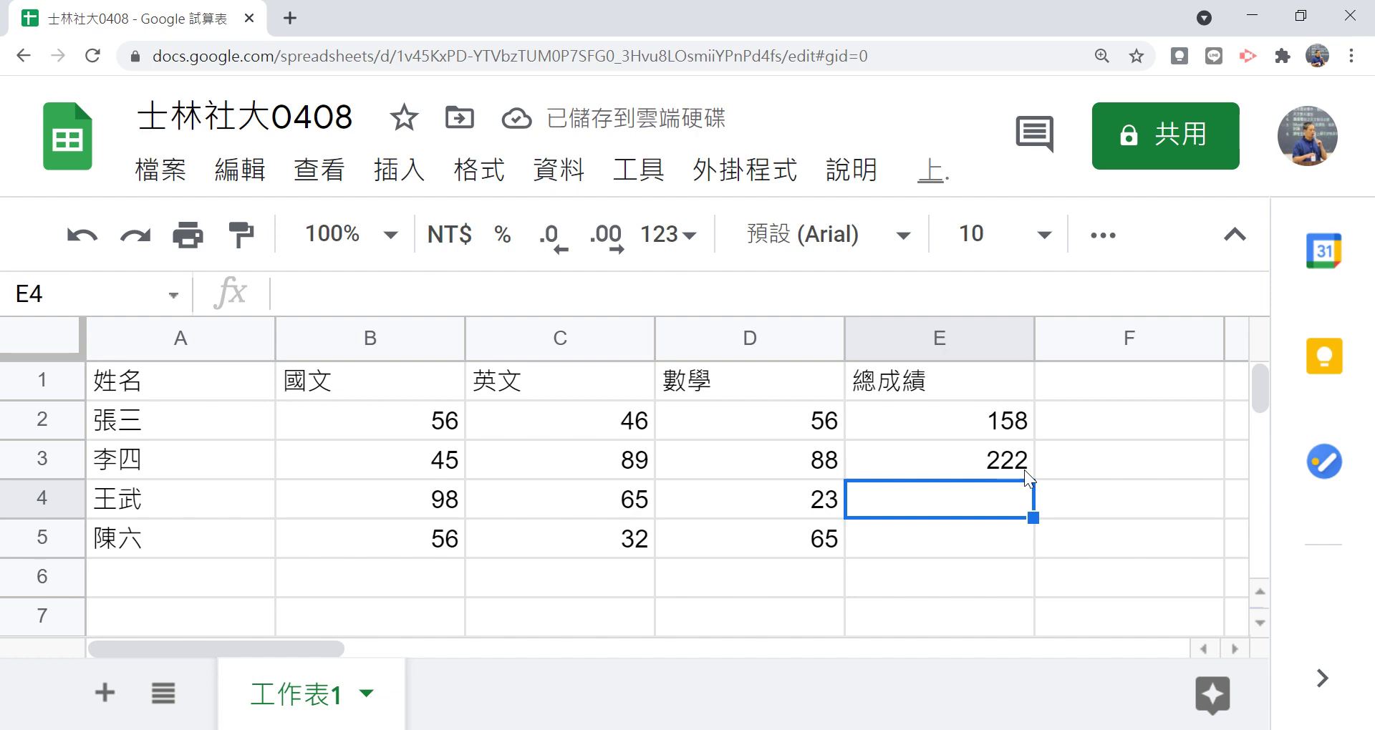
# Clear E3, then fill E2's =B2+C2+D2 down to E5, giving 222, 186 and 153.
pyautogui.click(977, 461)
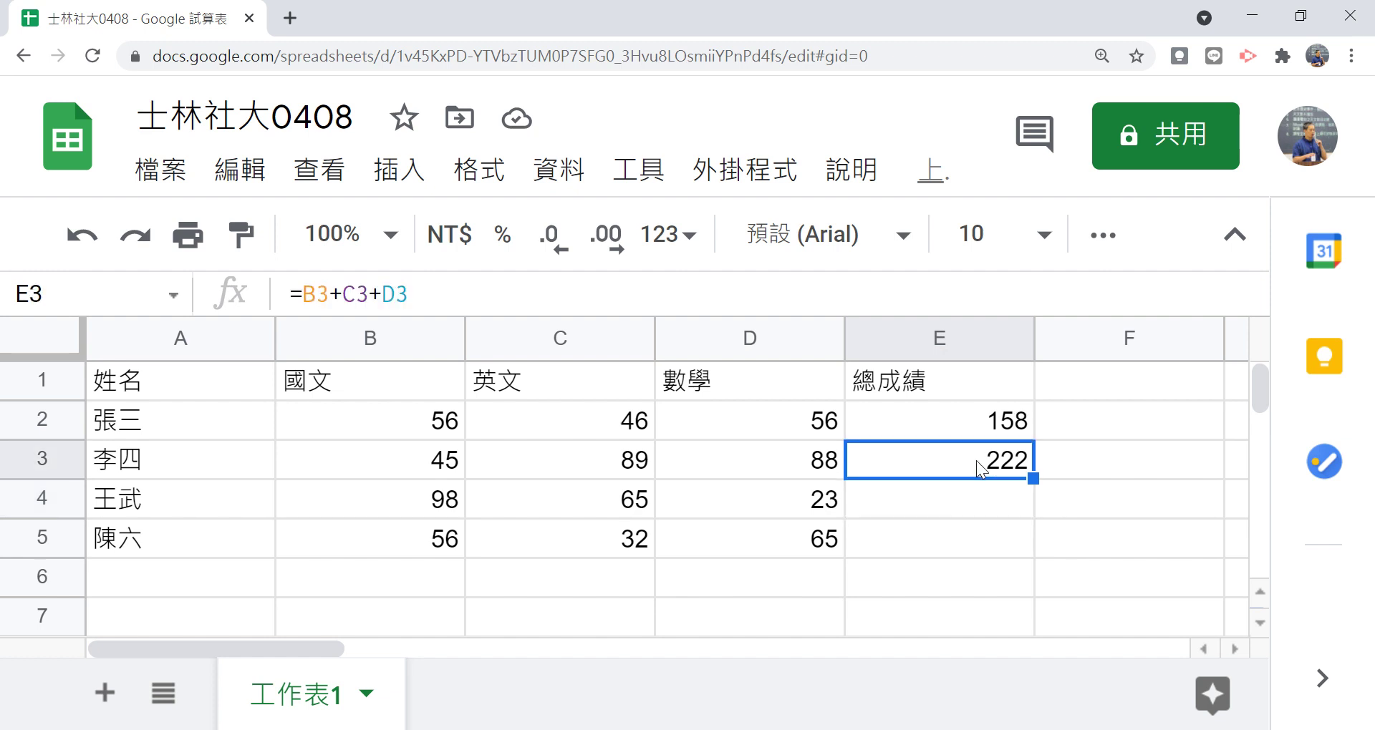
pyautogui.press('Delete')
pyautogui.click(991, 423)
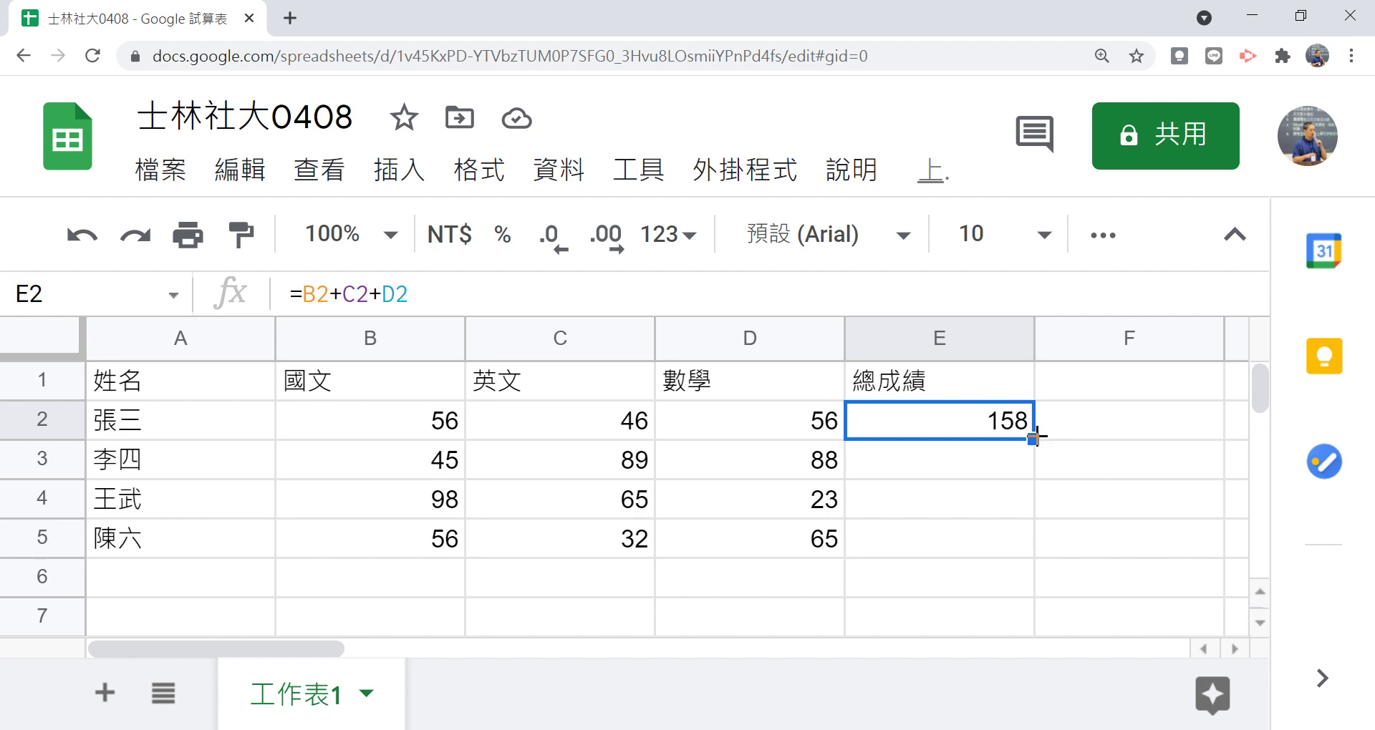
pyautogui.moveTo(1036, 435); pyautogui.dragTo(1028, 554)
pyautogui.moveTo(1027, 554); pyautogui.dragTo(1029, 555)
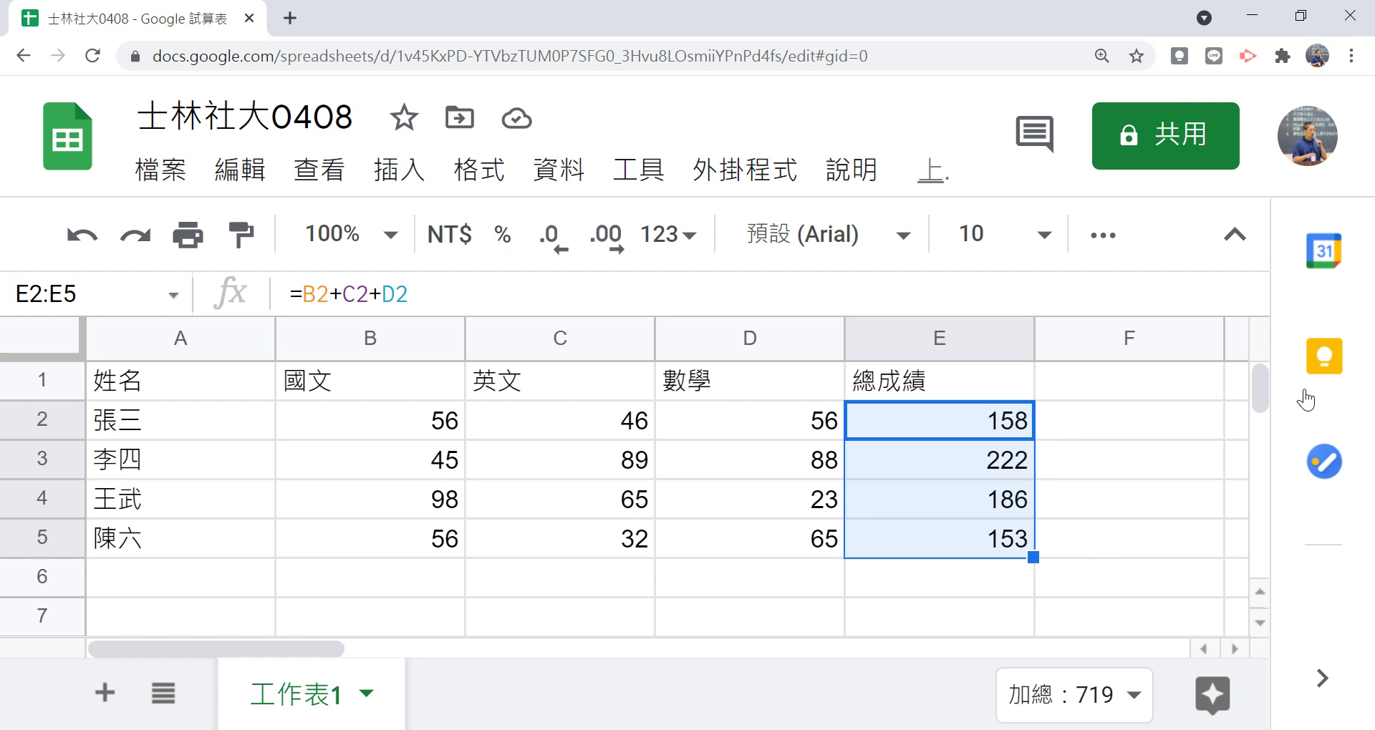
pyautogui.click(1130, 496)
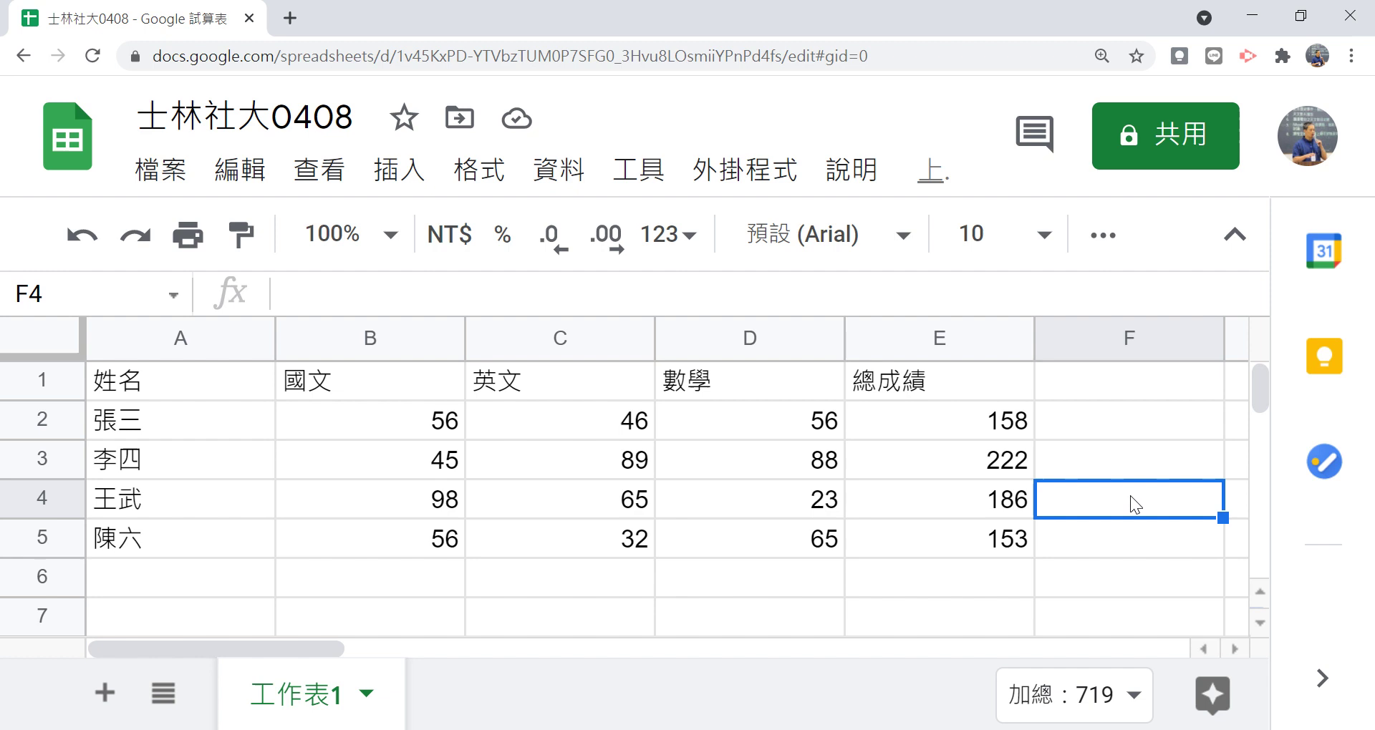
pyautogui.click(976, 497)
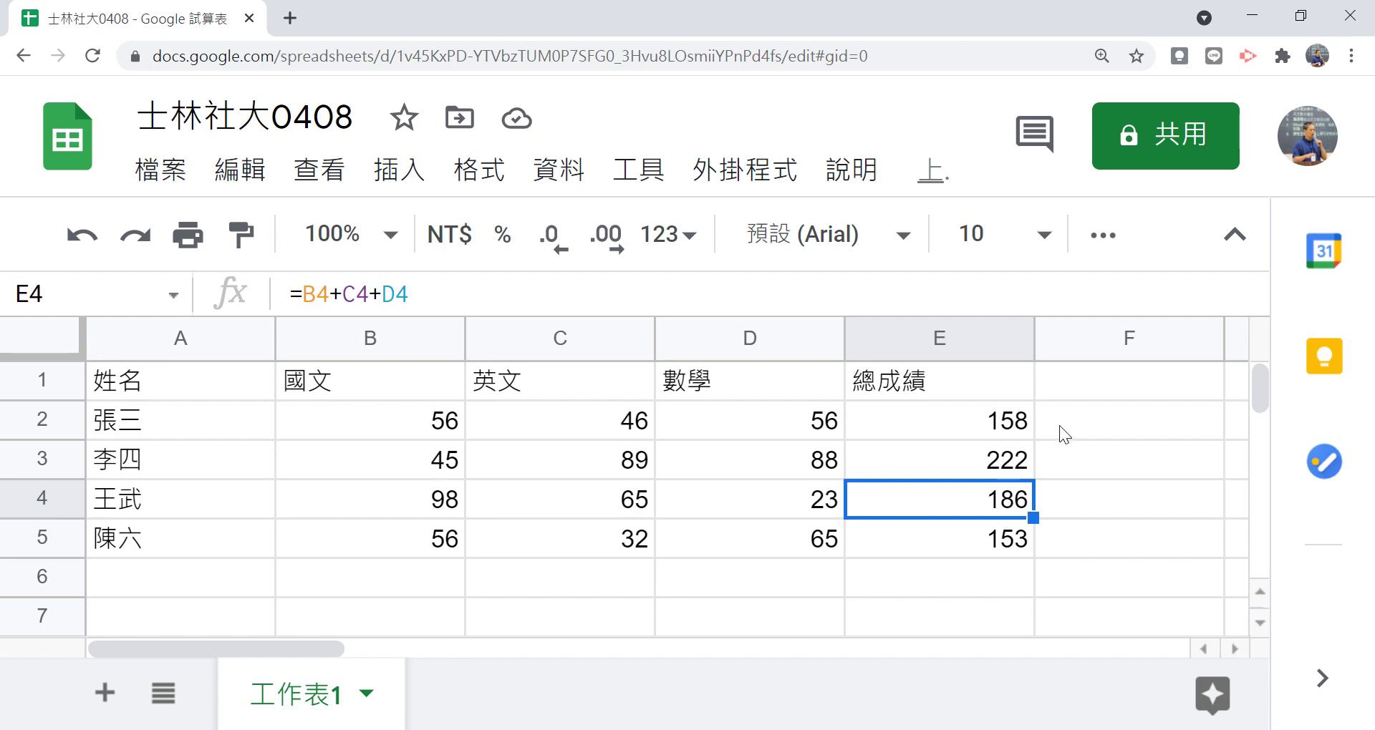
pyautogui.click(992, 423)
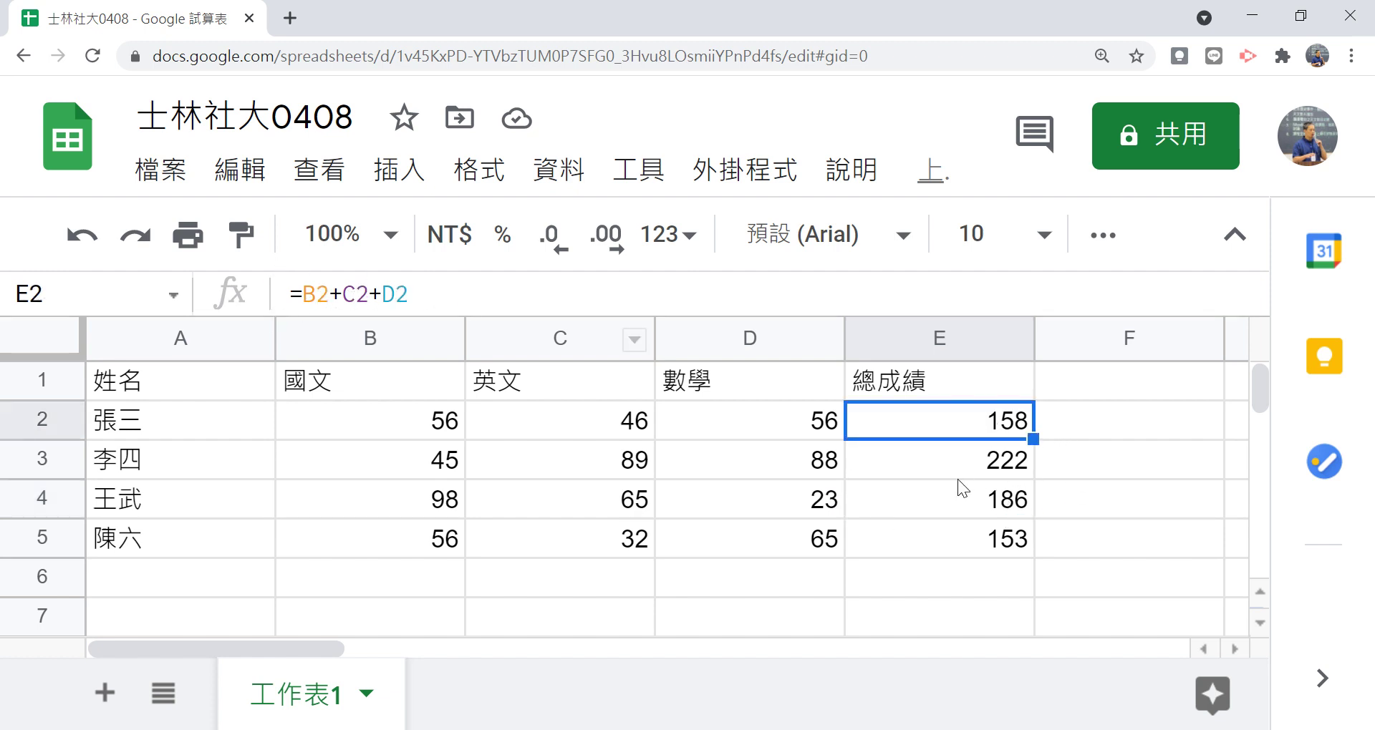
pyautogui.click(965, 462)
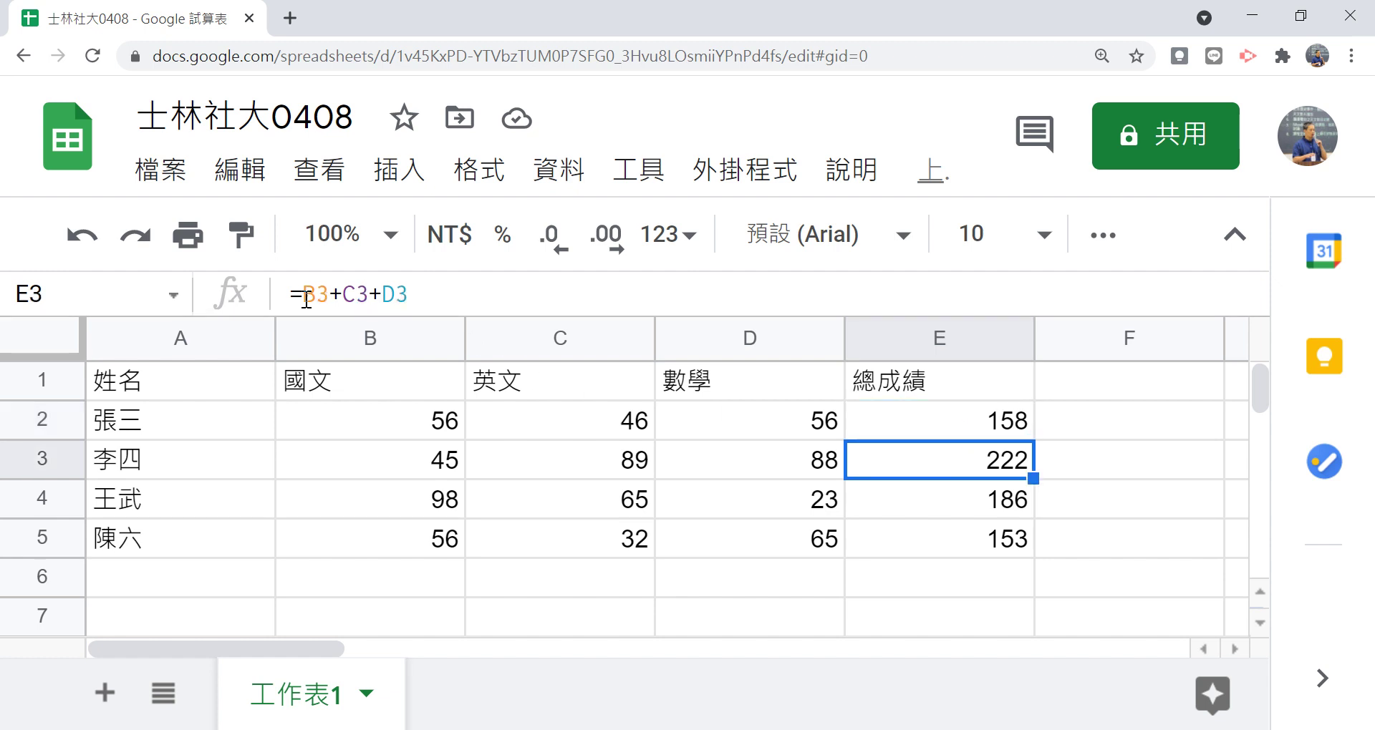
pyautogui.click(932, 494)
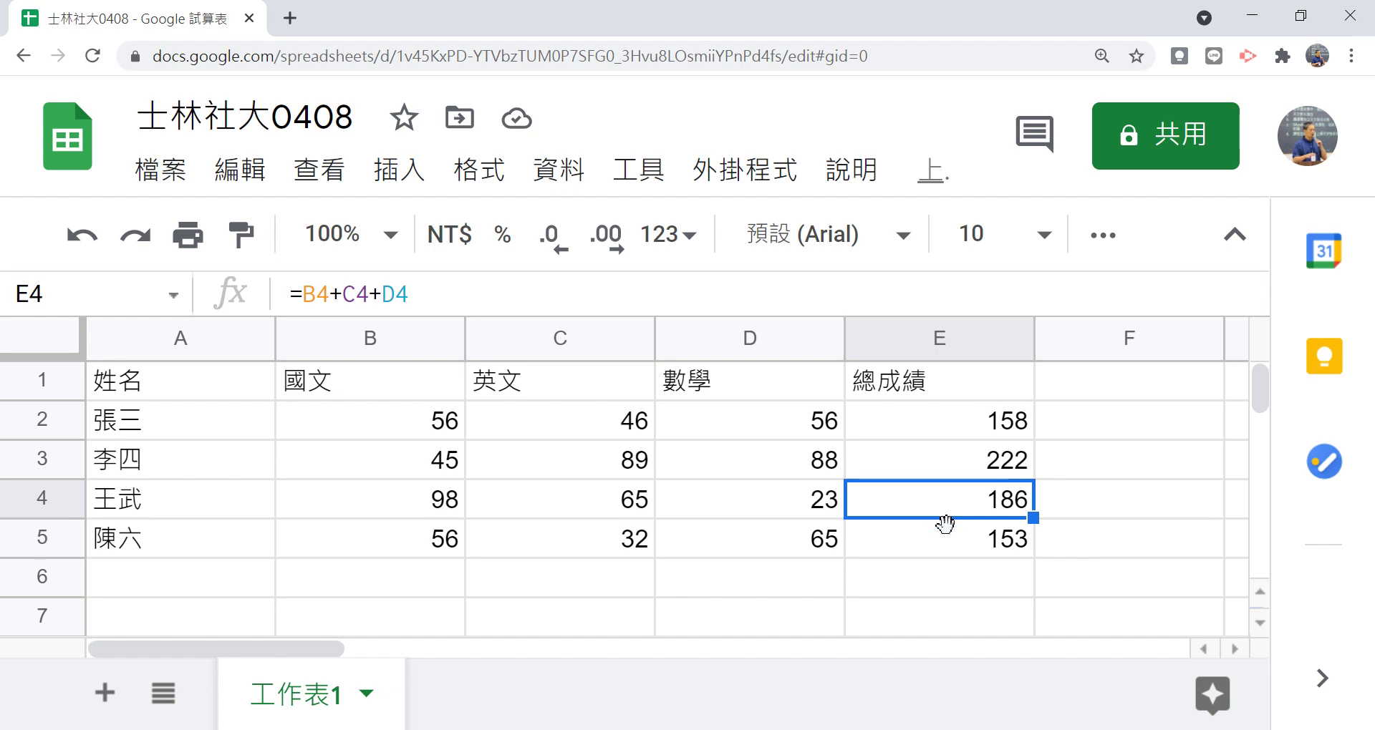
pyautogui.click(945, 537)
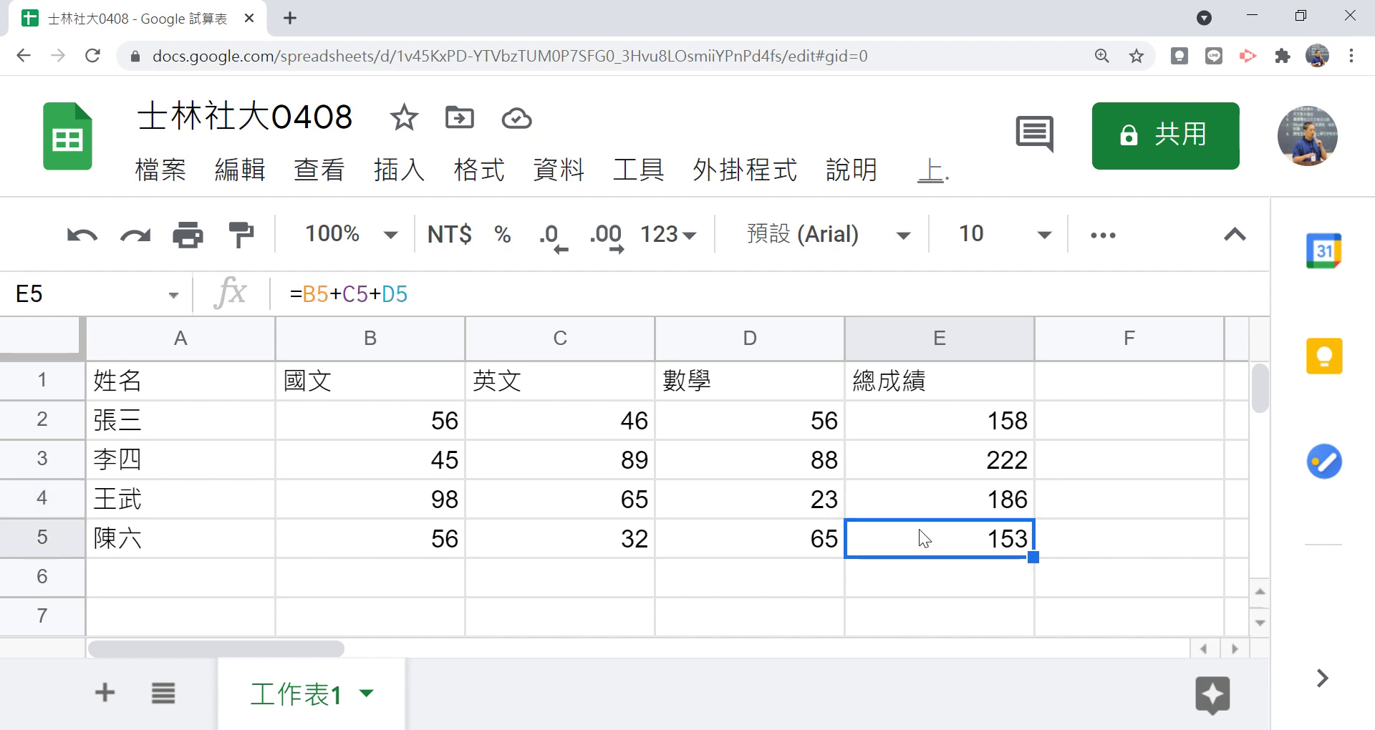
pyautogui.click(949, 424)
pyautogui.moveTo(950, 428); pyautogui.dragTo(975, 517)
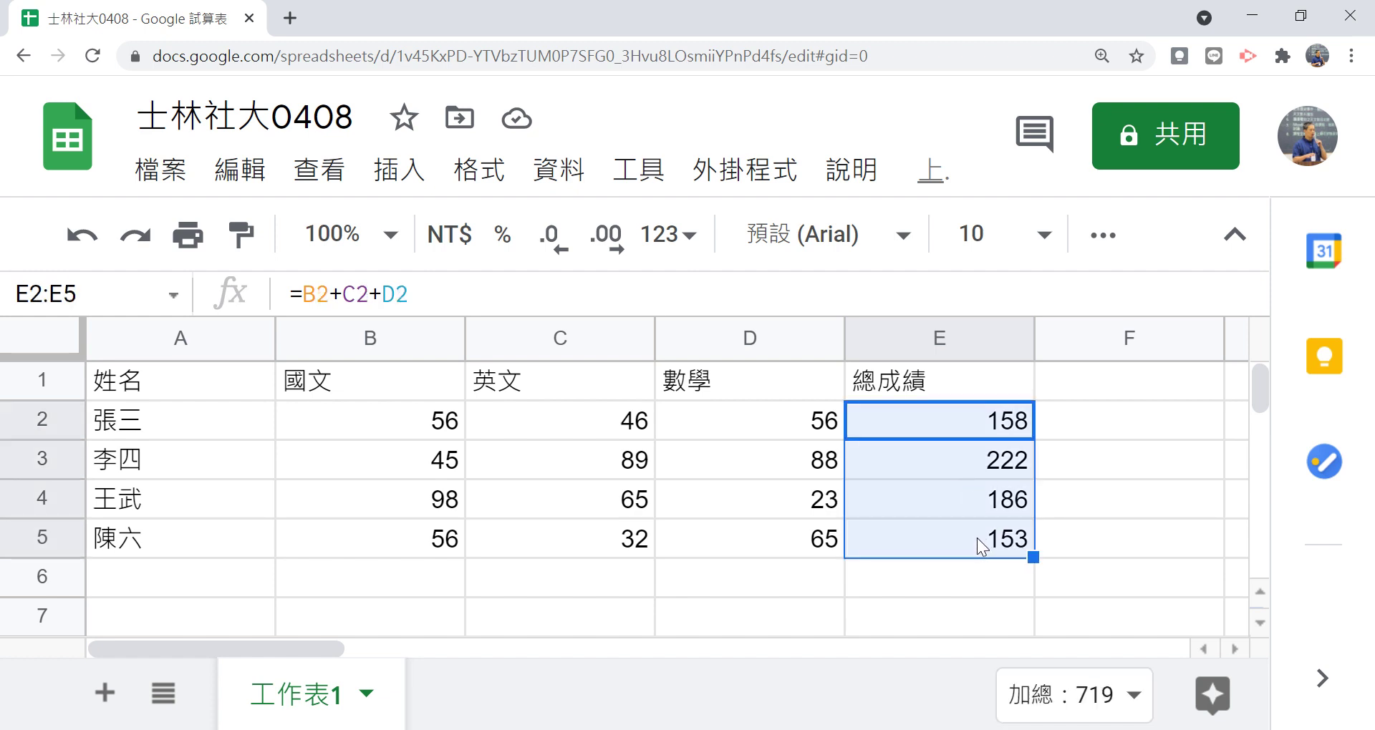
# Delete the totals in E2:E5 and return to E2.
pyautogui.press('Delete')
pyautogui.click(918, 423)
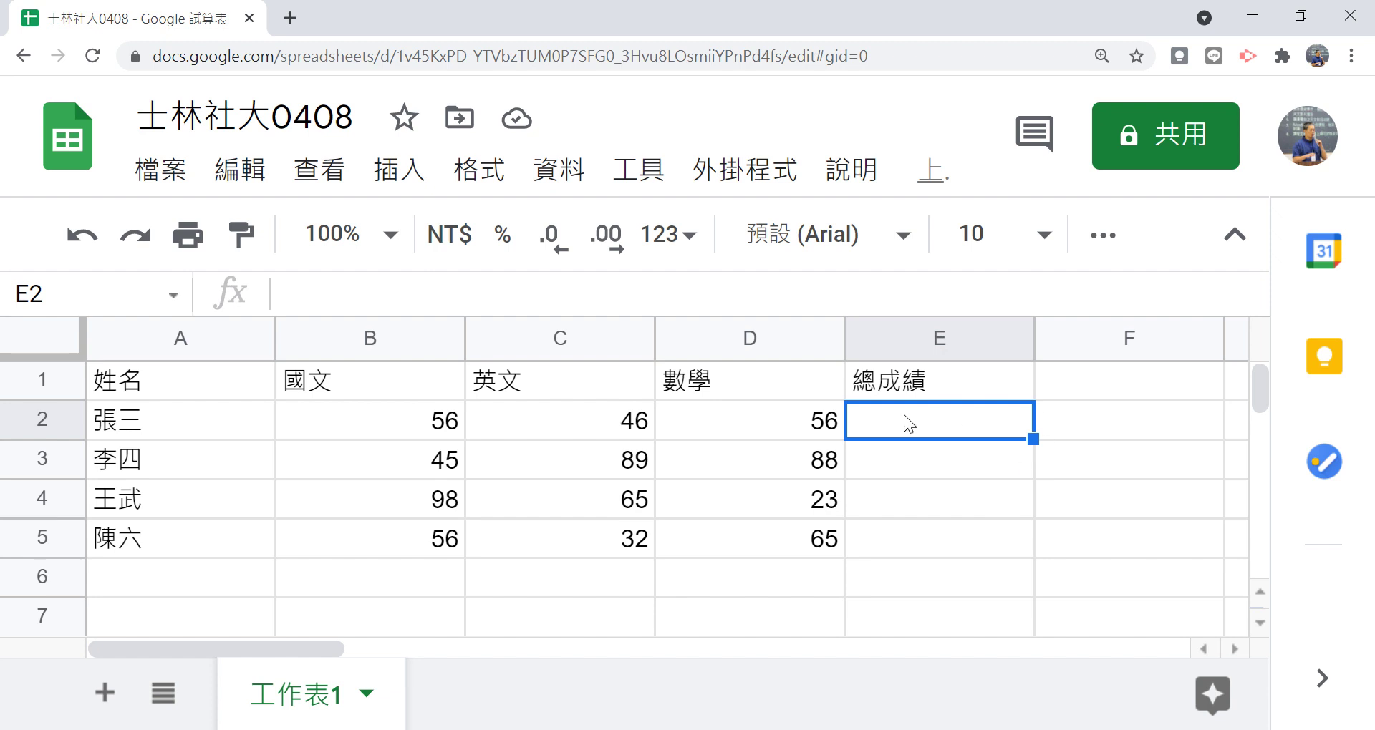
# Re-enter =B2+C2+D2 in E2 to show 158, then reselect E2.
pyautogui.write('=')
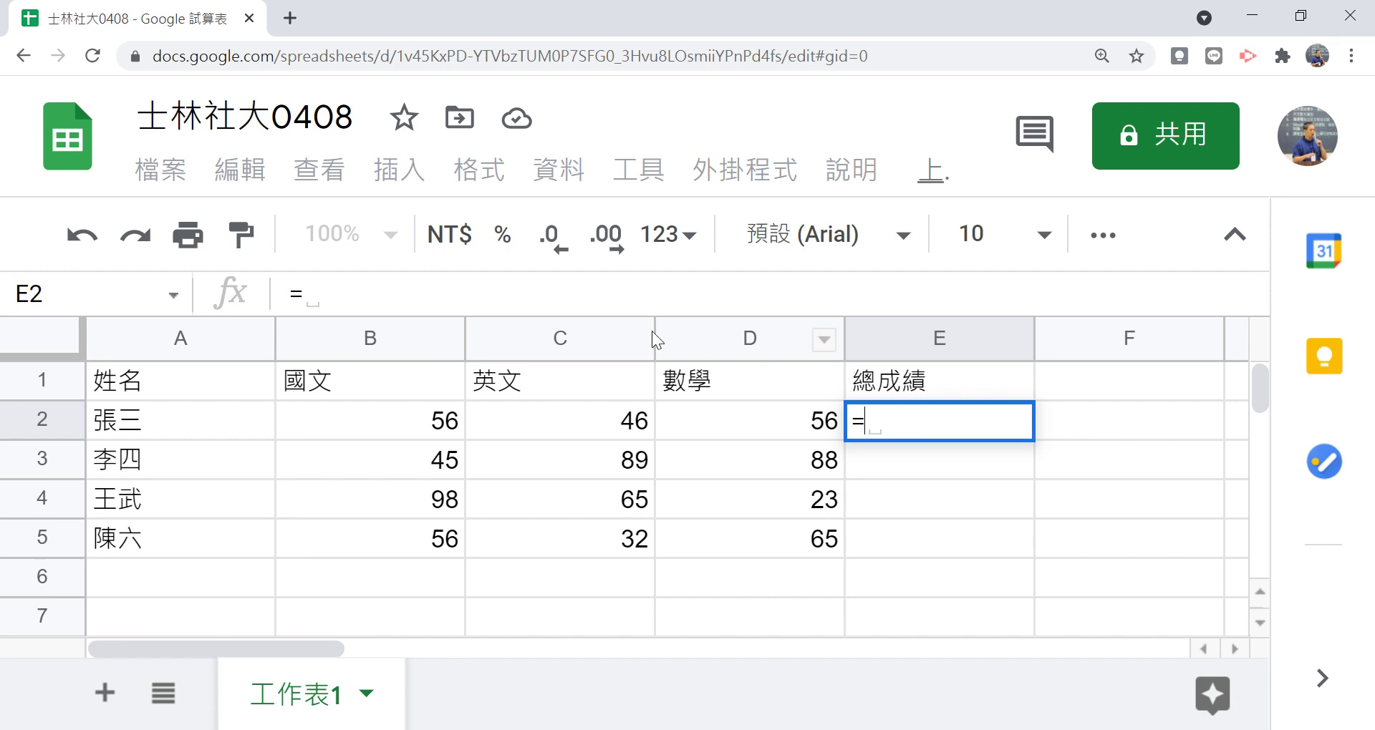
pyautogui.click(396, 421)
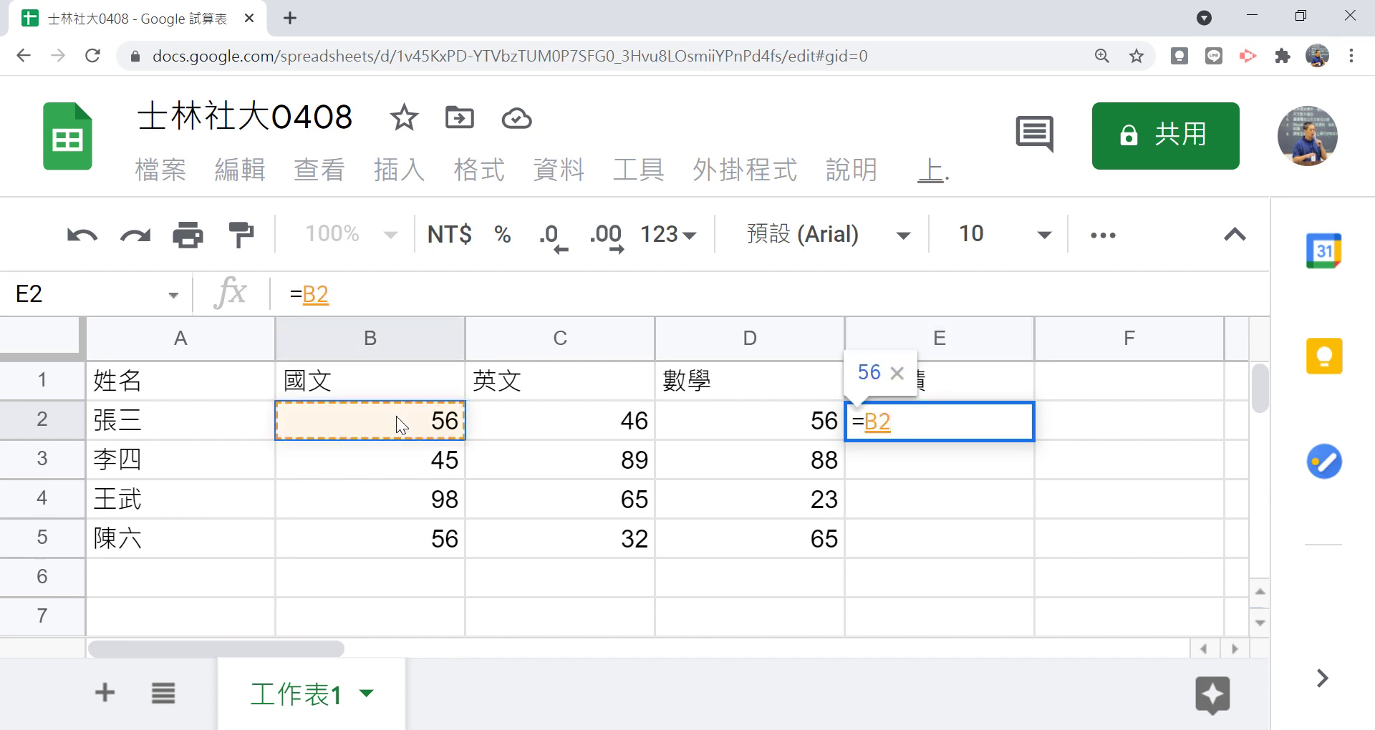
pyautogui.write('+')
pyautogui.click(550, 416)
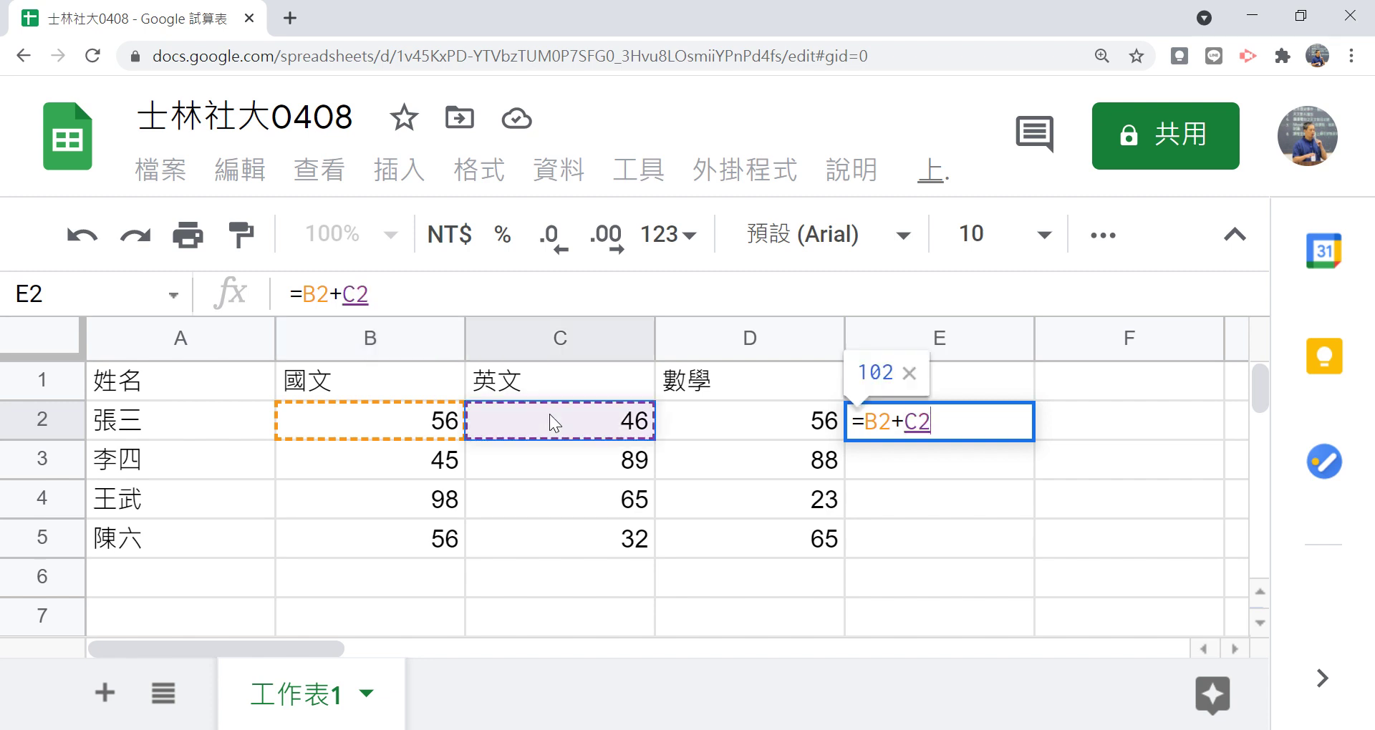
pyautogui.write('+')
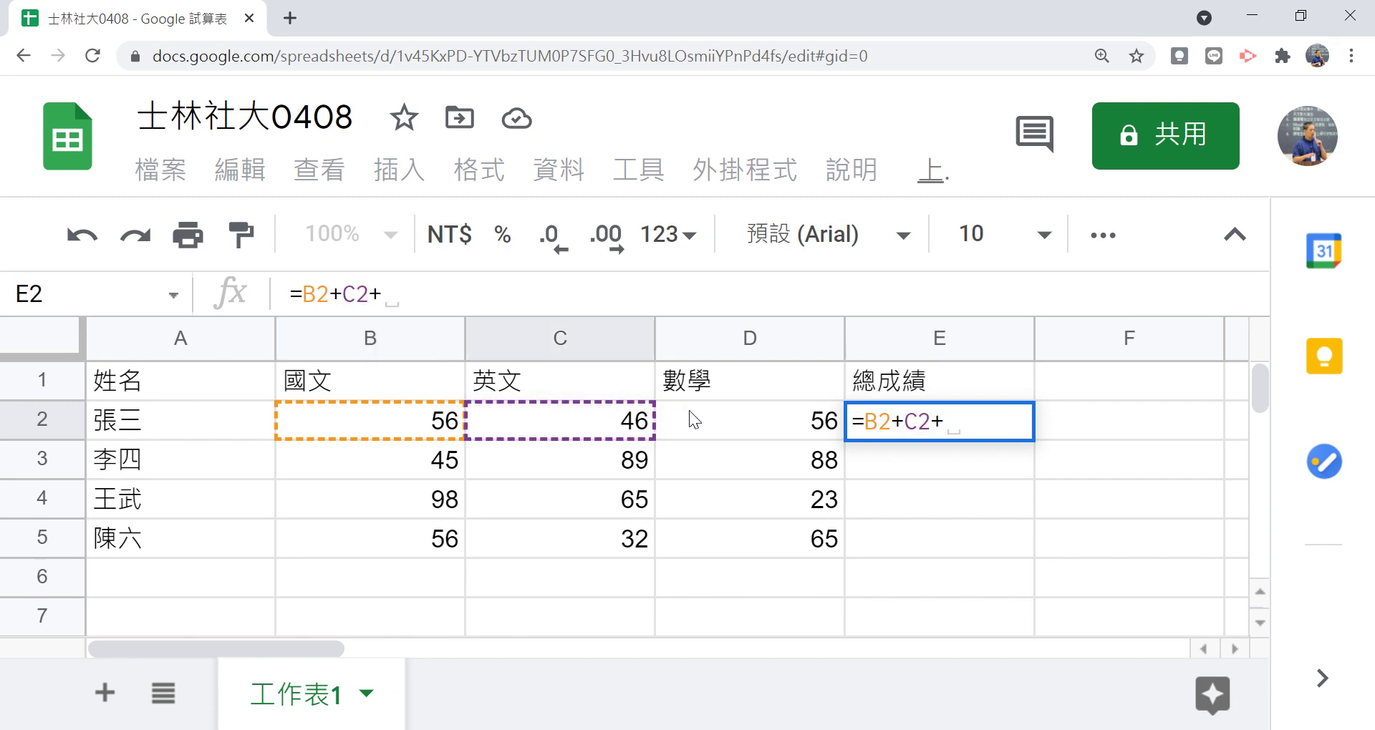
pyautogui.click(689, 420)
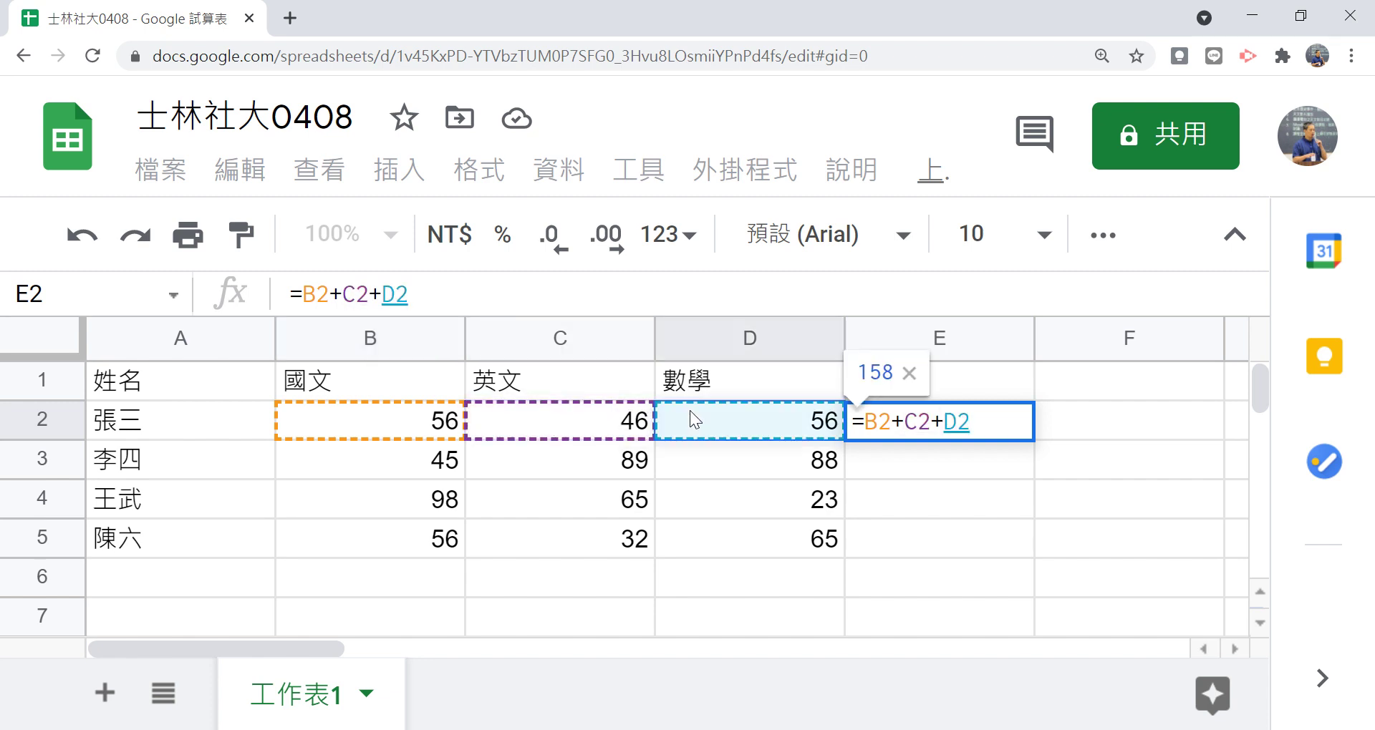
pyautogui.press('Return')
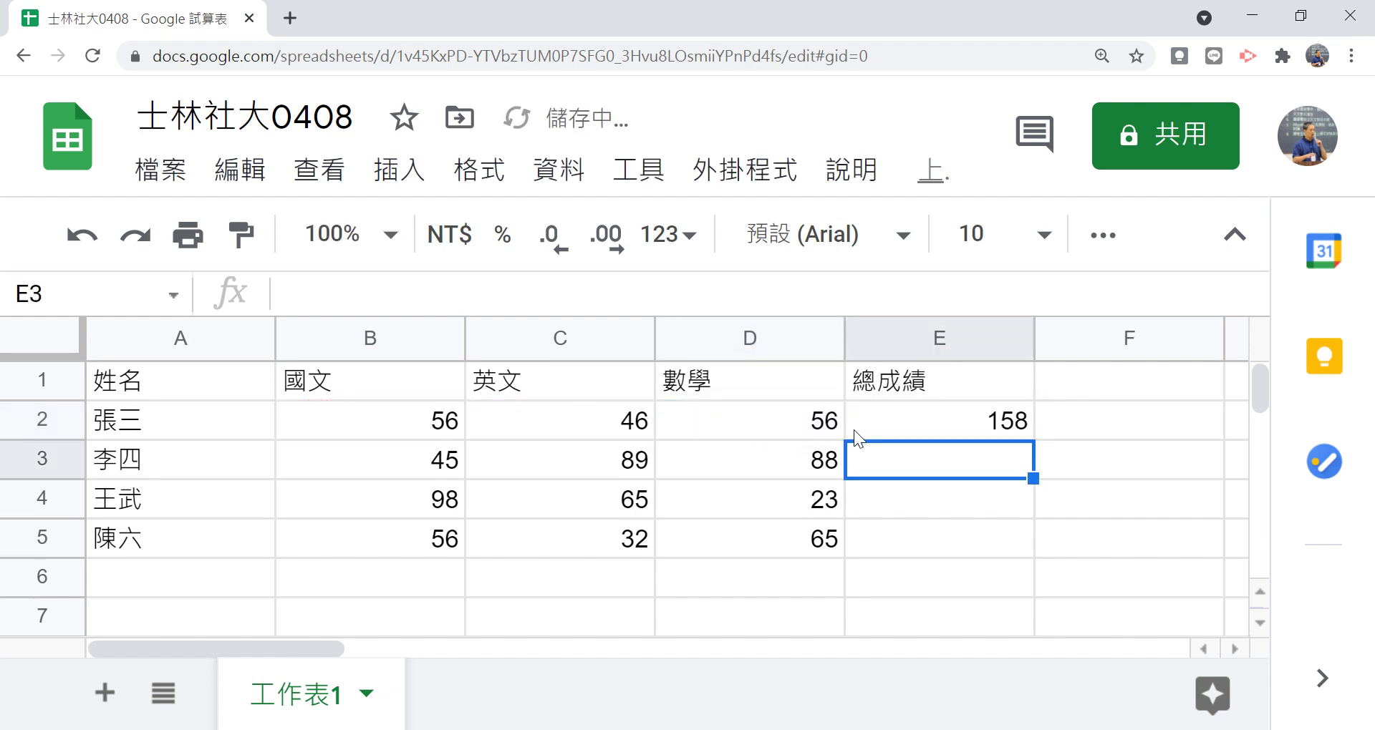
pyautogui.click(974, 412)
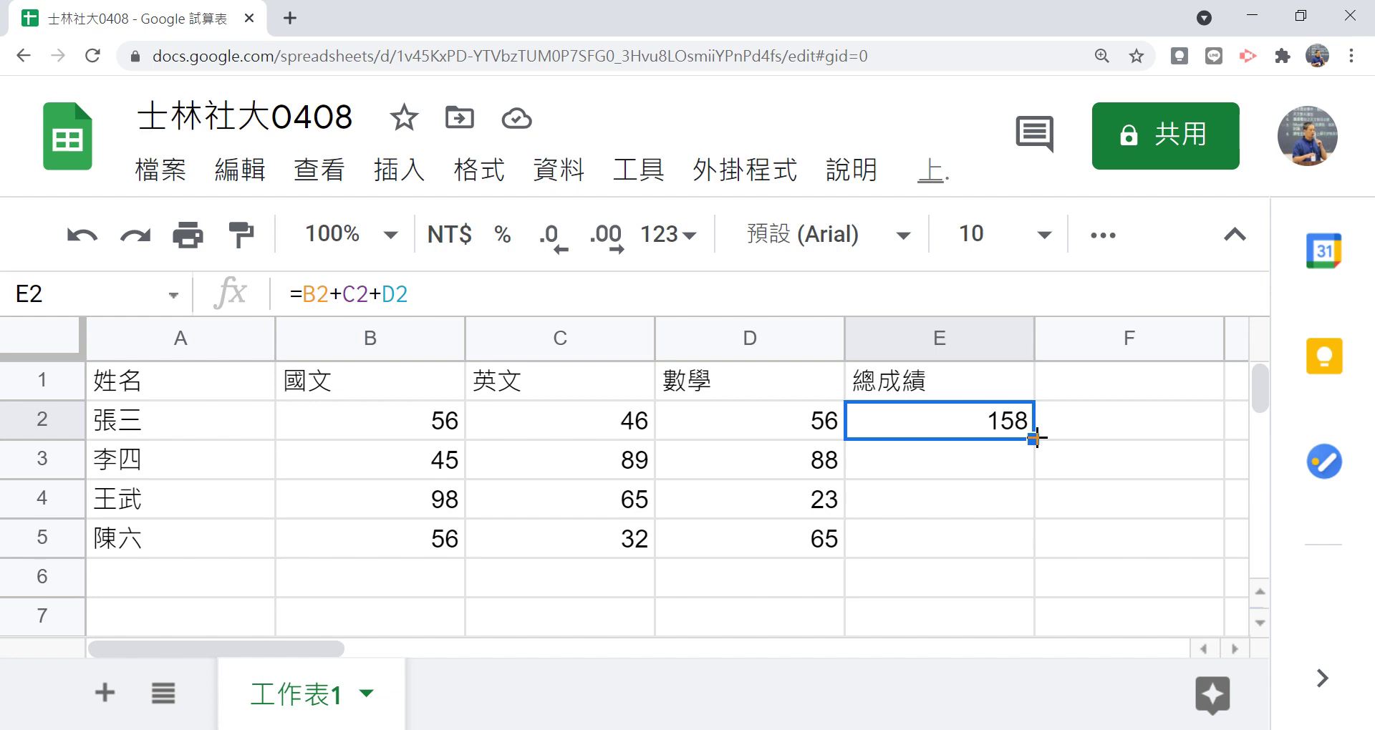
# Drag E2's =B2+C2+D2 down through E5, giving totals 222, 186 and 153.
pyautogui.moveTo(1033, 439); pyautogui.dragTo(1039, 547)
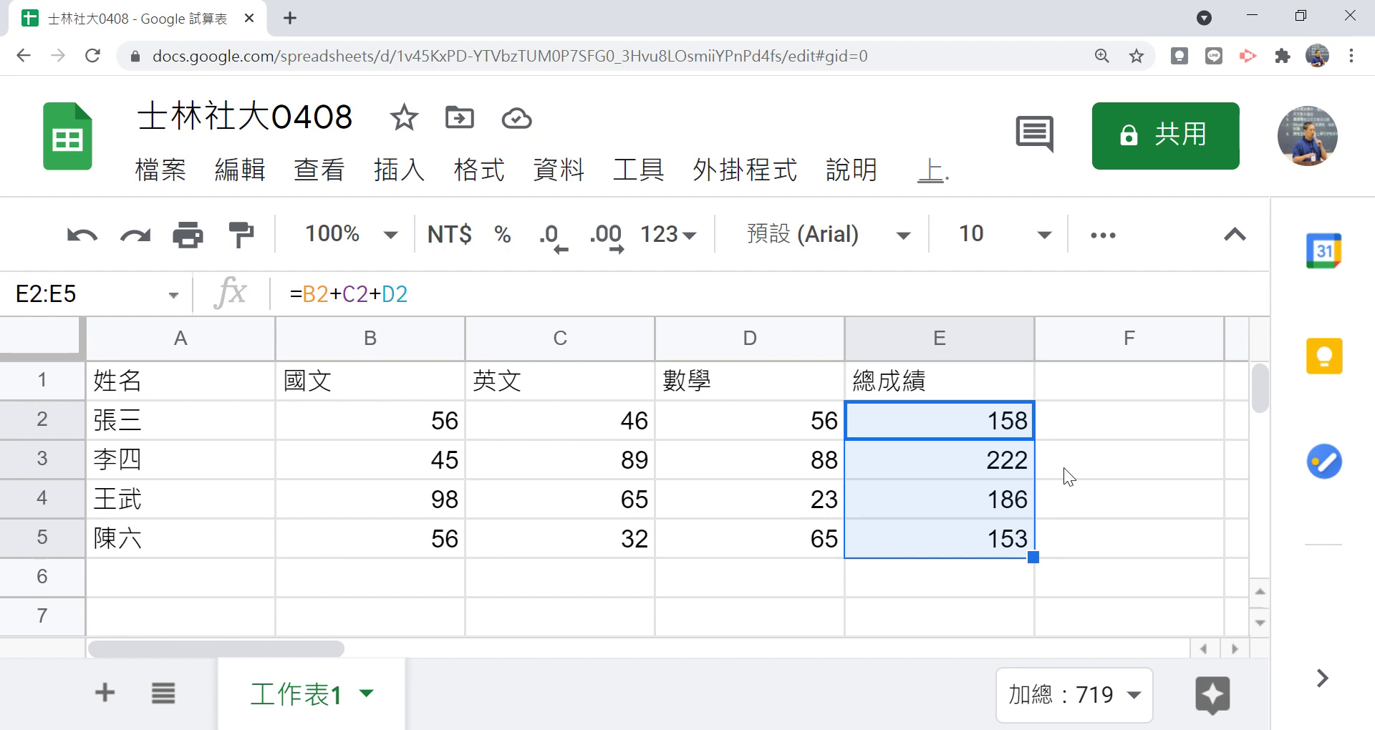
pyautogui.click(950, 432)
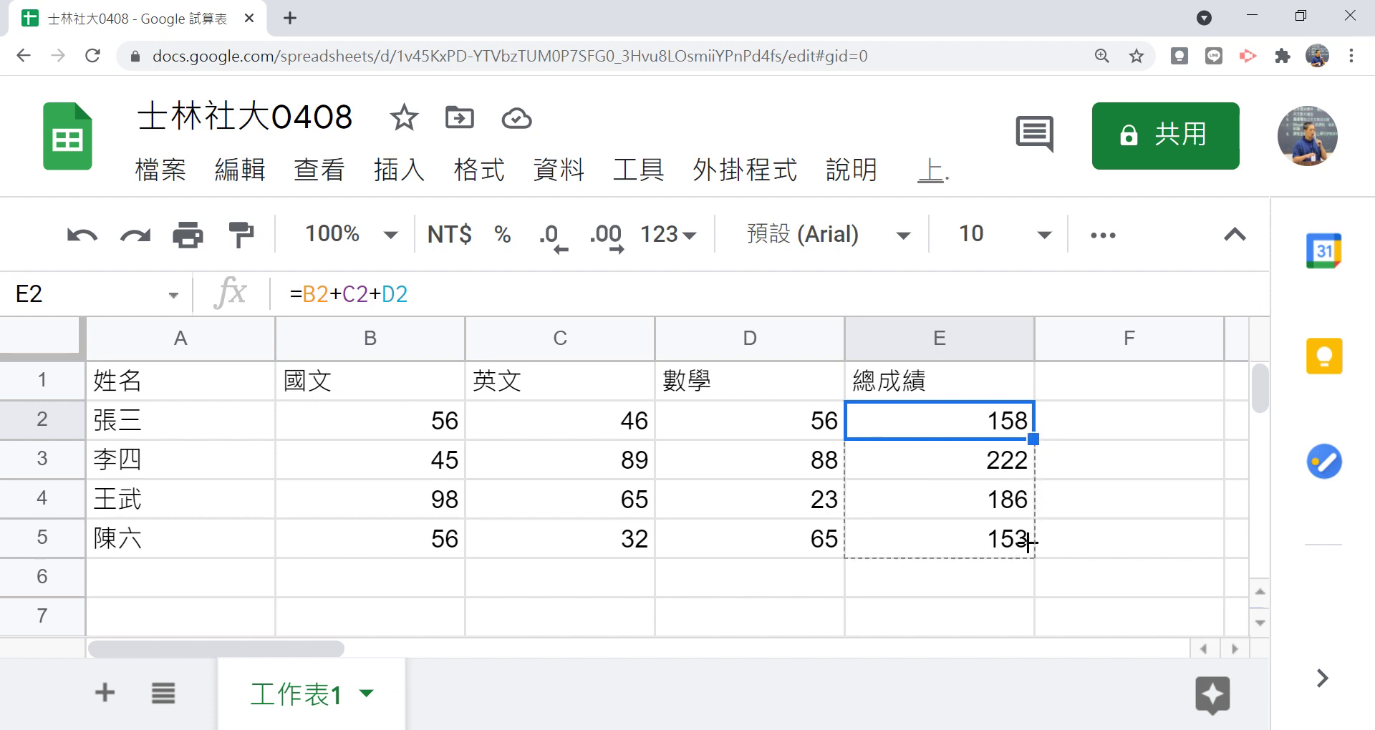
pyautogui.moveTo(1034, 434); pyautogui.dragTo(1032, 547)
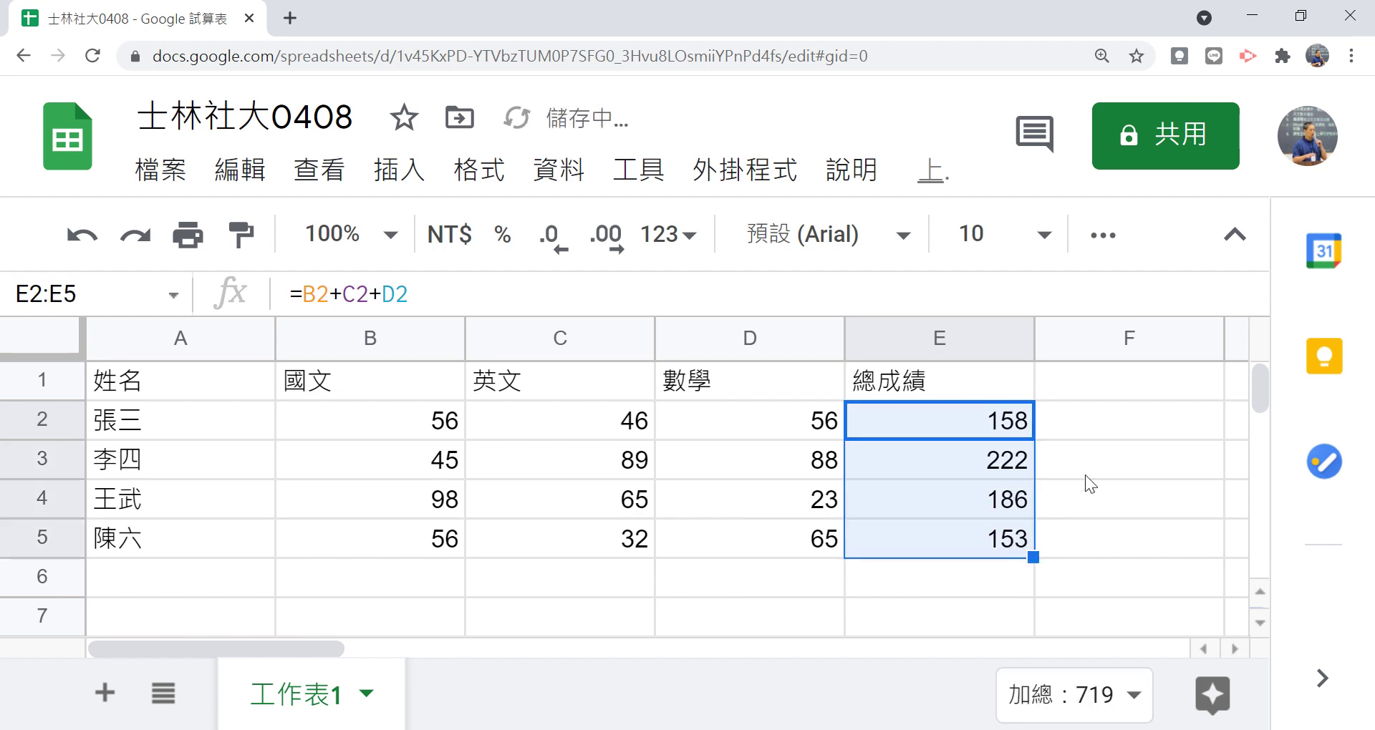